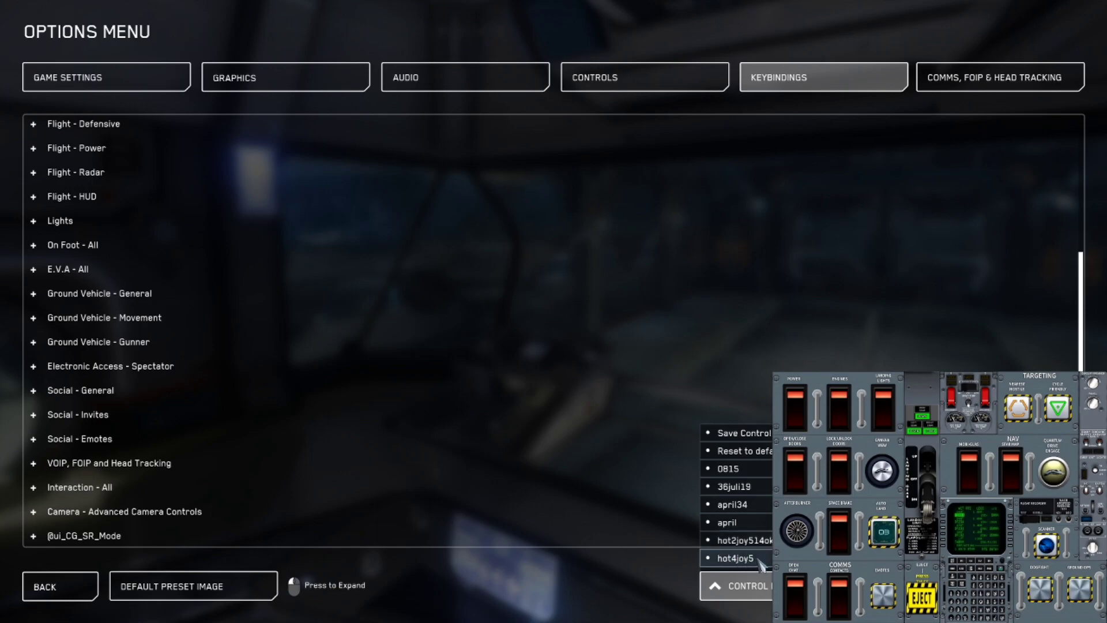
Look through the saved control profiles in the keybindings options, then close the list
scroll(760, 563, down, 3)
scroll(760, 562, down, 1)
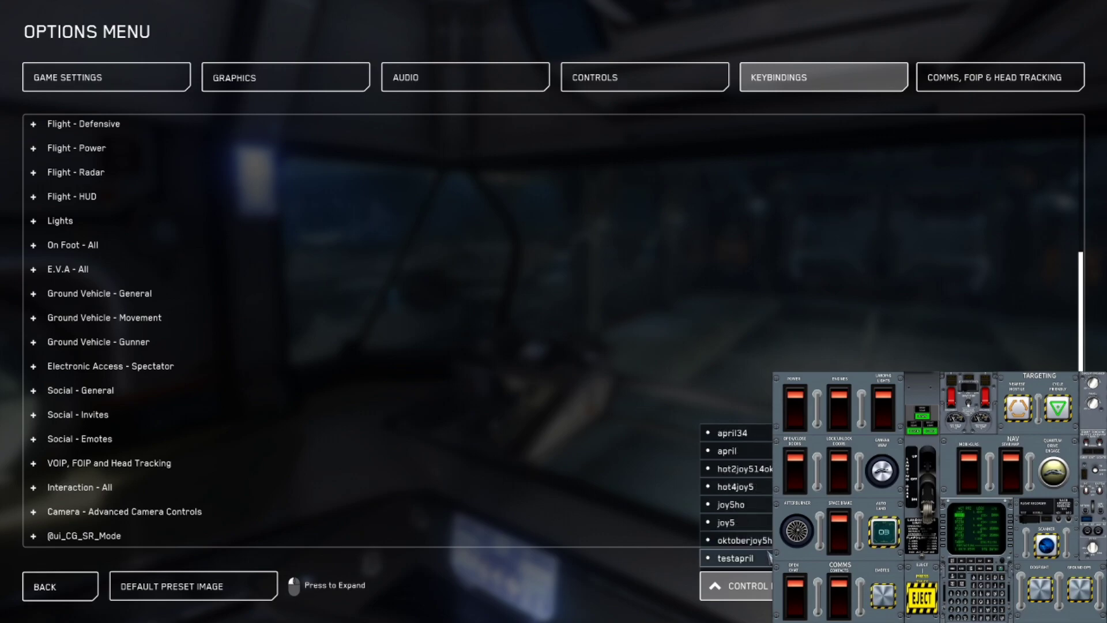
scroll(768, 557, up, 4)
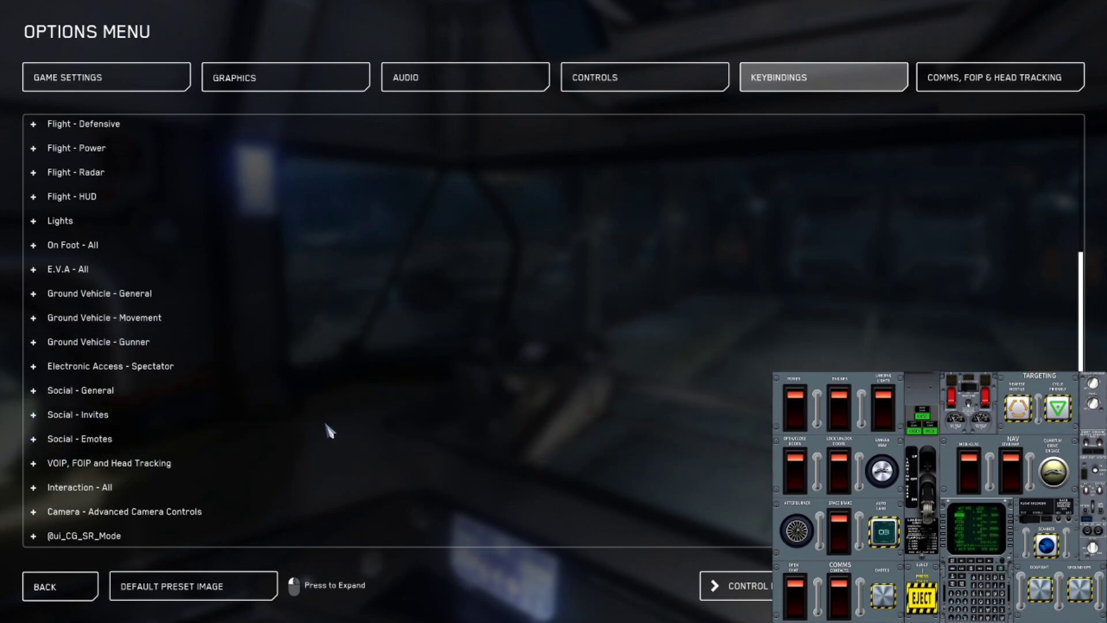
key(Escape)
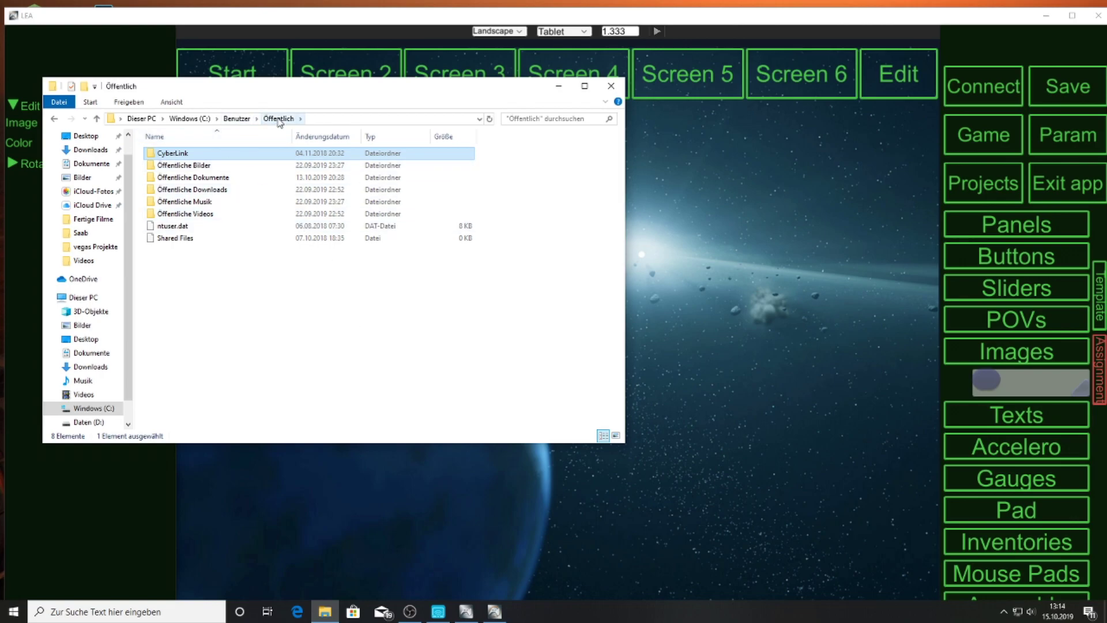
Open the resources folder of the Star Citizen2 project under Öffentliche Dokumente, LEA Extended Input, Extended Input, projects, and look through its files
double_click(223, 179)
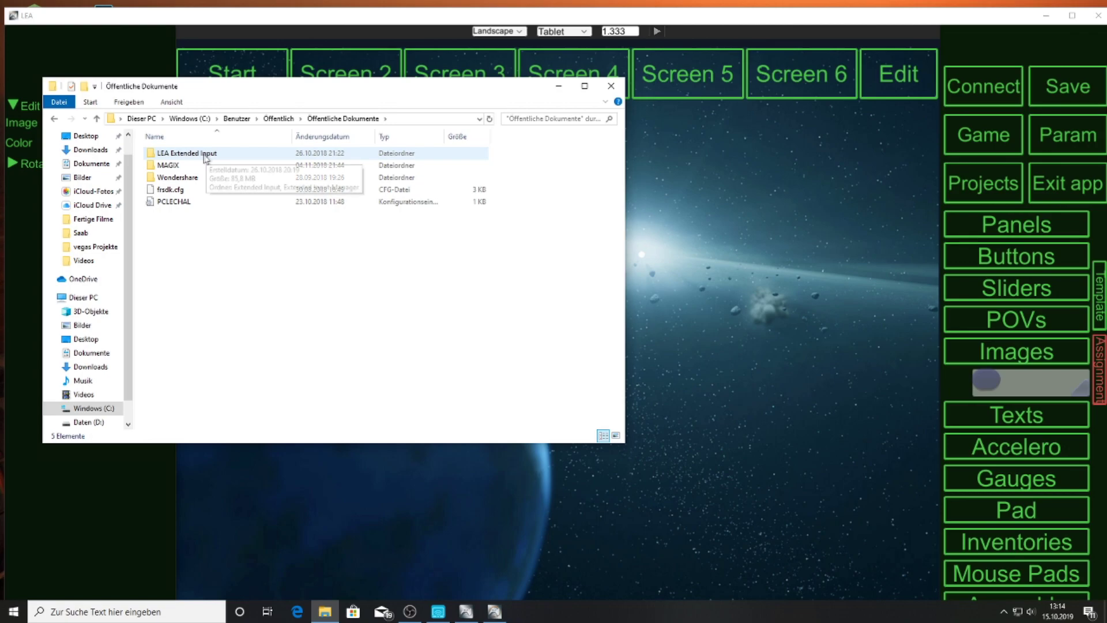
double_click(177, 155)
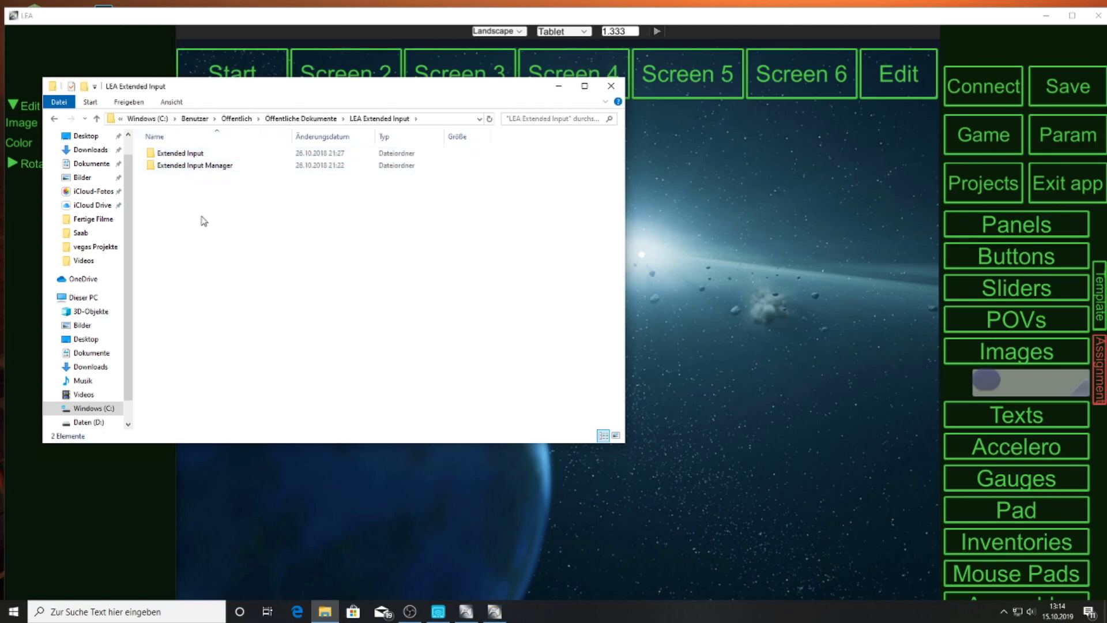
click(193, 155)
double_click(194, 154)
double_click(185, 166)
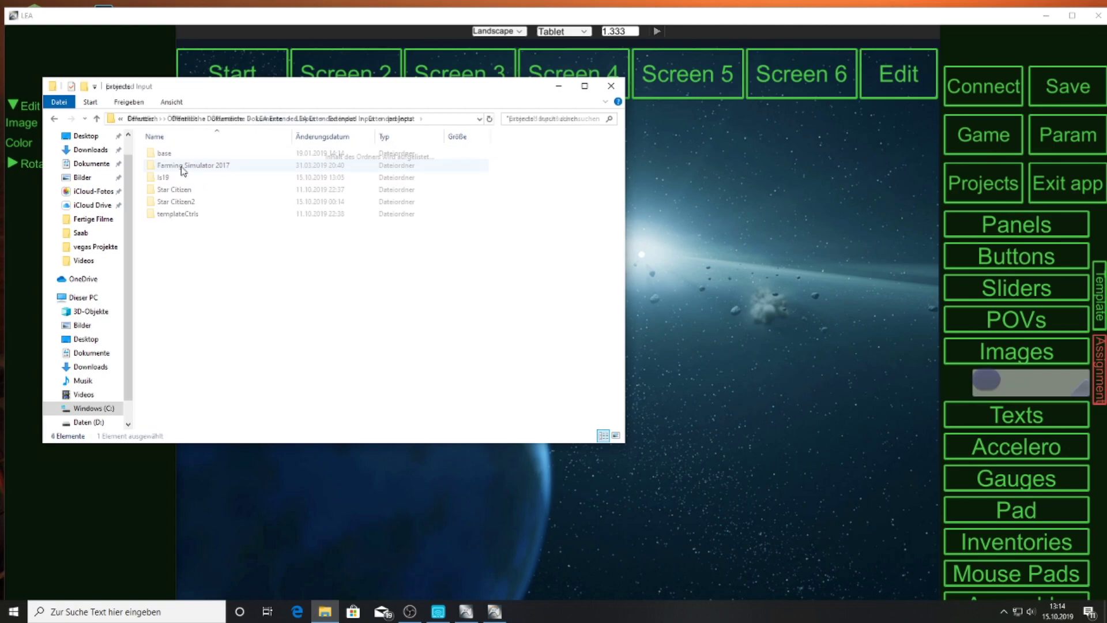
double_click(183, 202)
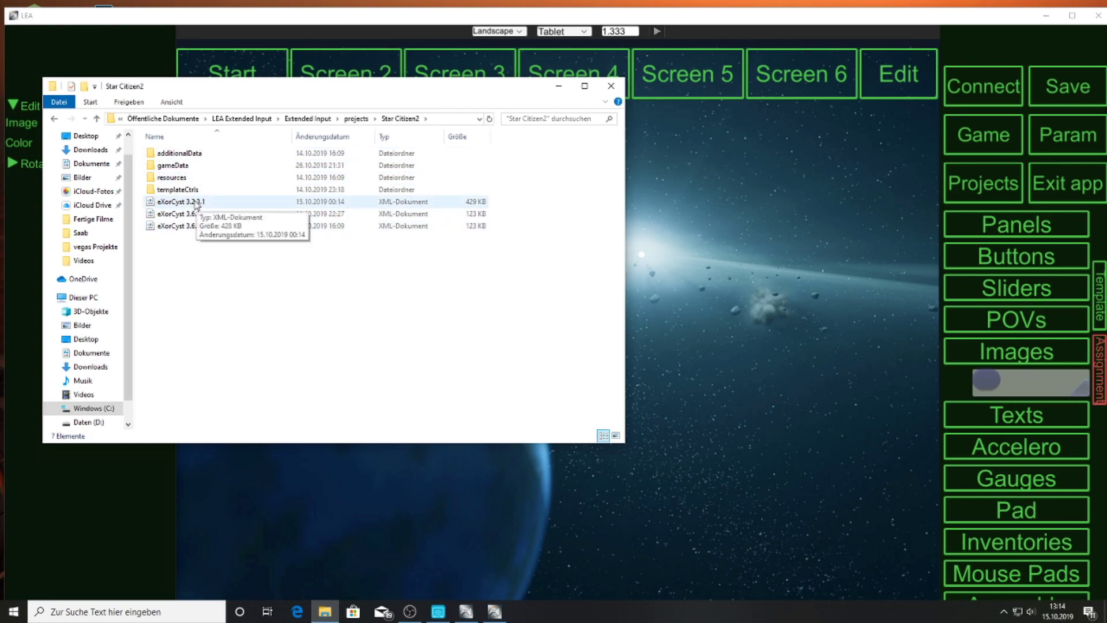
double_click(178, 179)
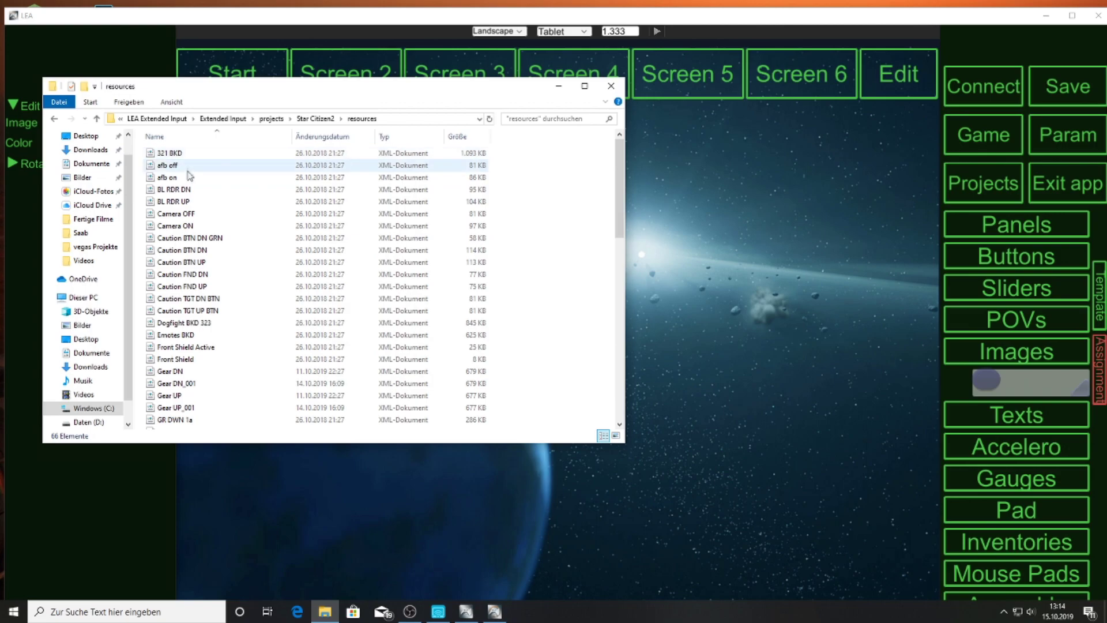
scroll(181, 397, down, 12)
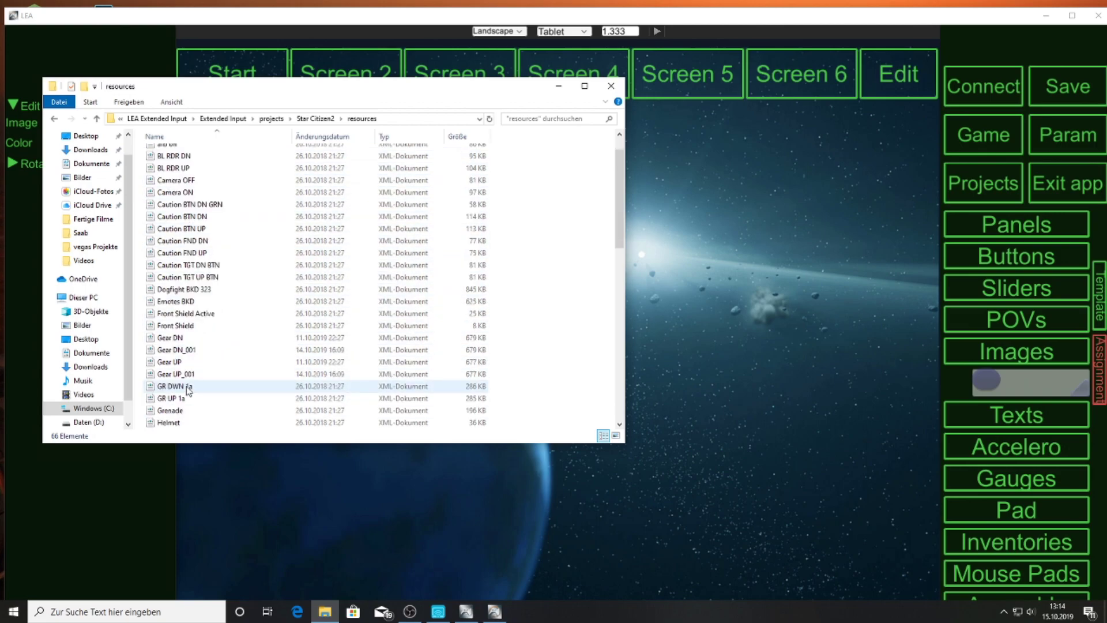
scroll(186, 390, down, 2)
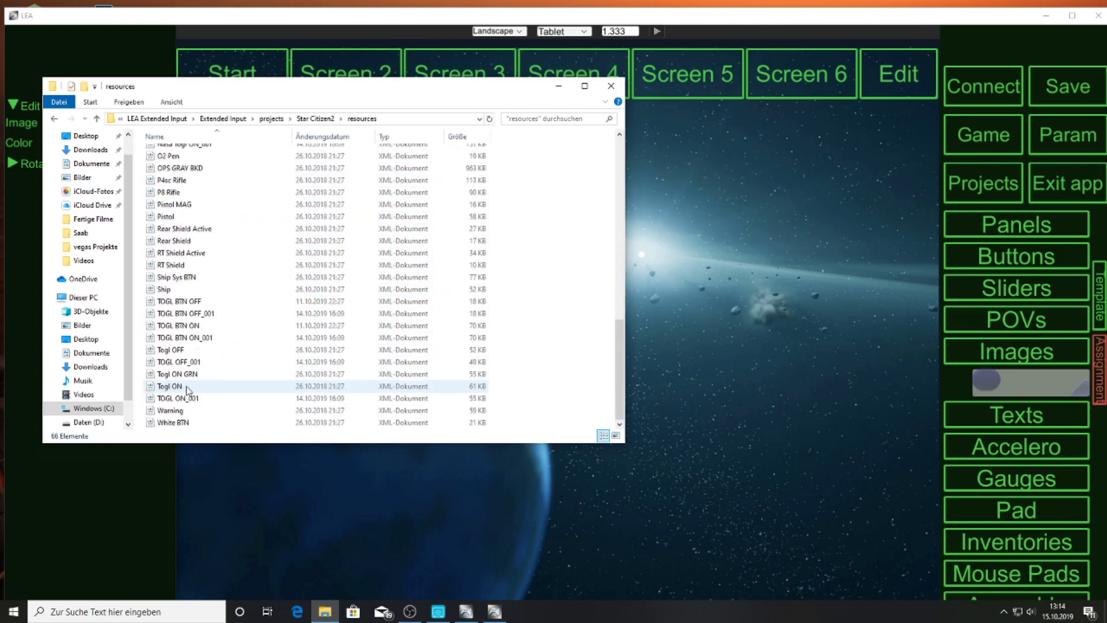
scroll(199, 288, up, 14)
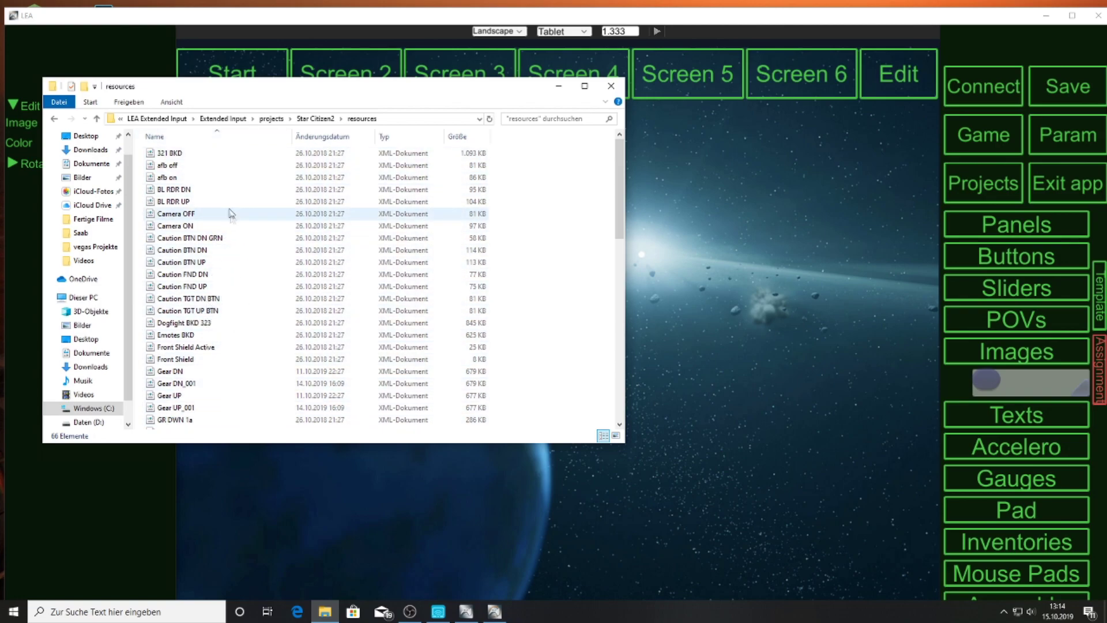
scroll(219, 190, down, 6)
scroll(216, 296, up, 6)
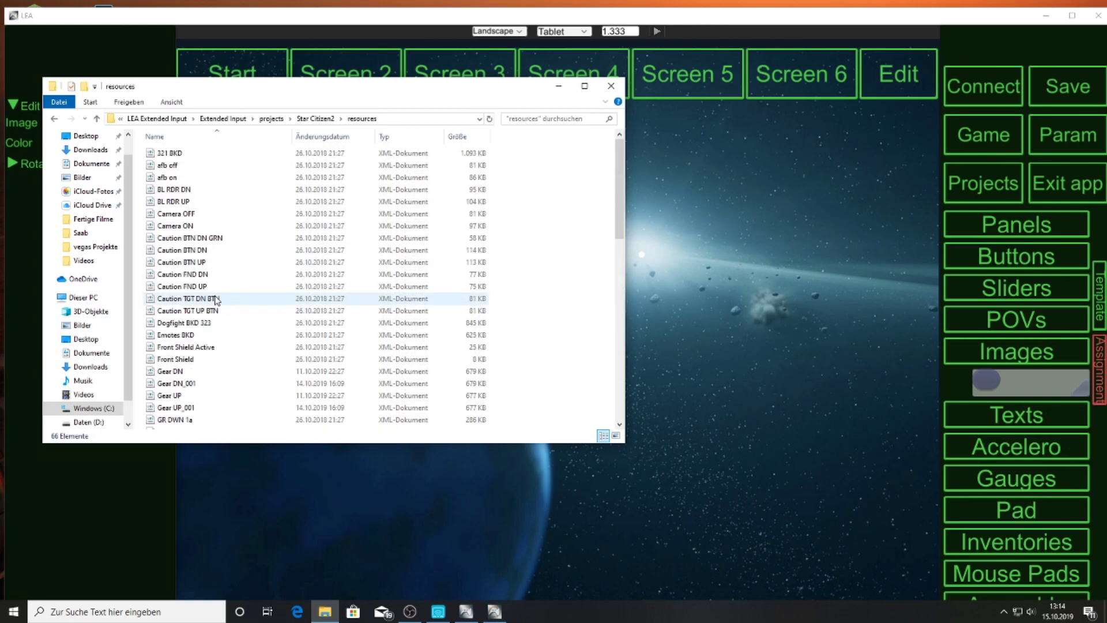
View the resources folder of the ls19 project, then close the file browser
click(271, 118)
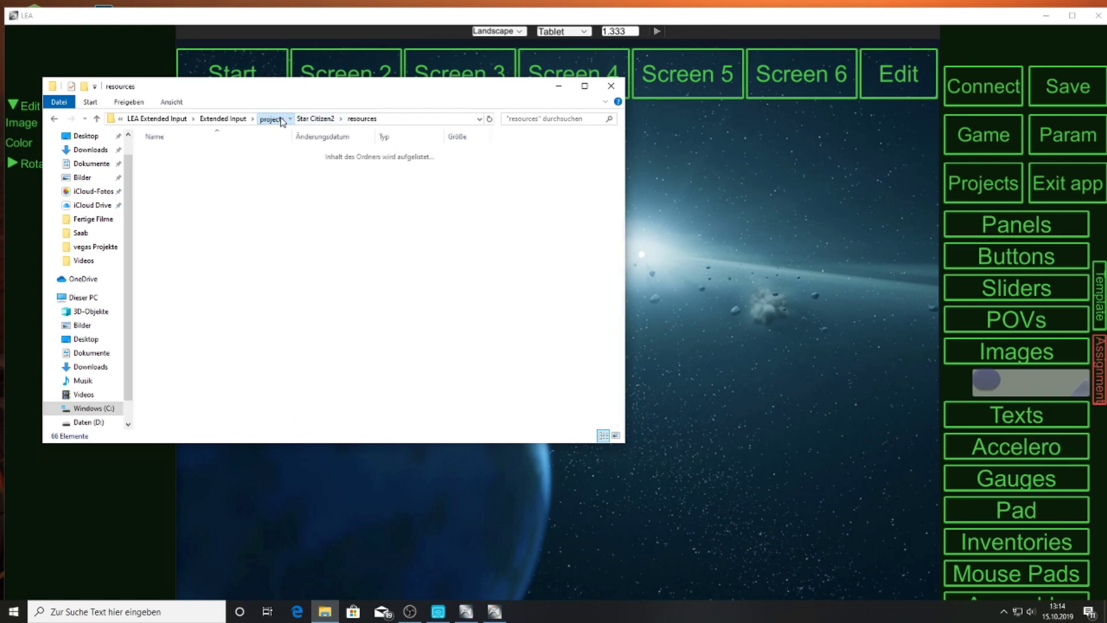
double_click(168, 177)
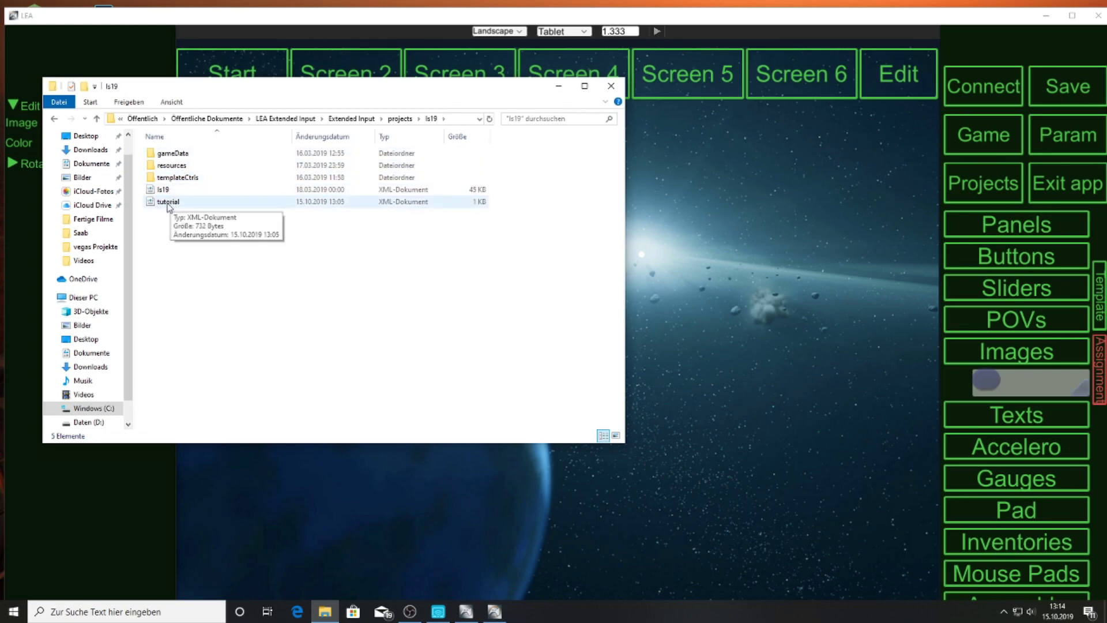
double_click(175, 168)
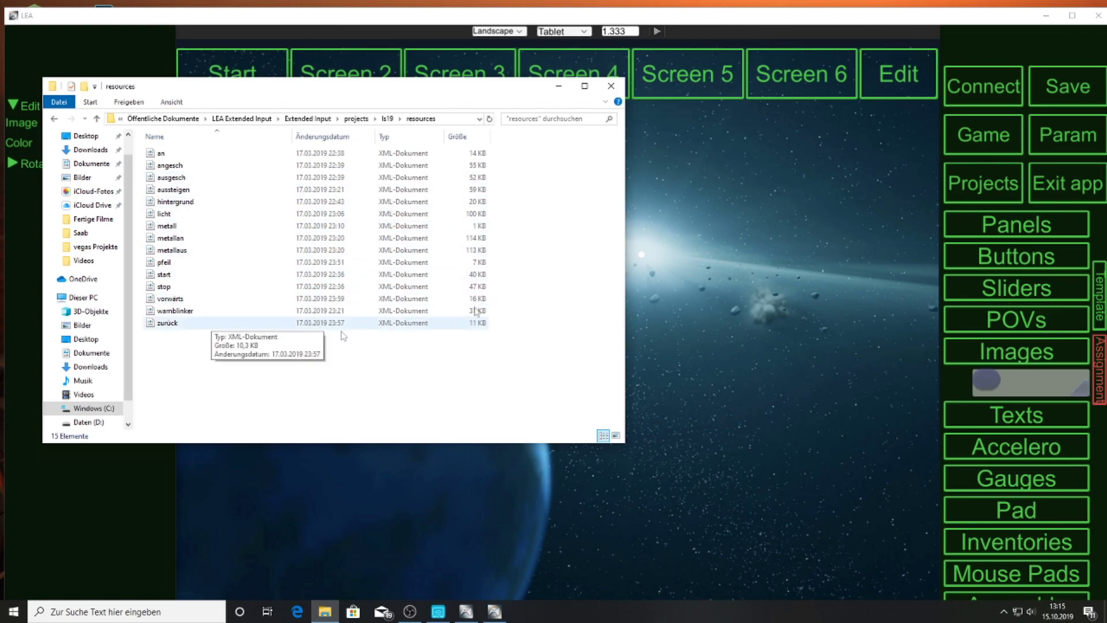
click(612, 86)
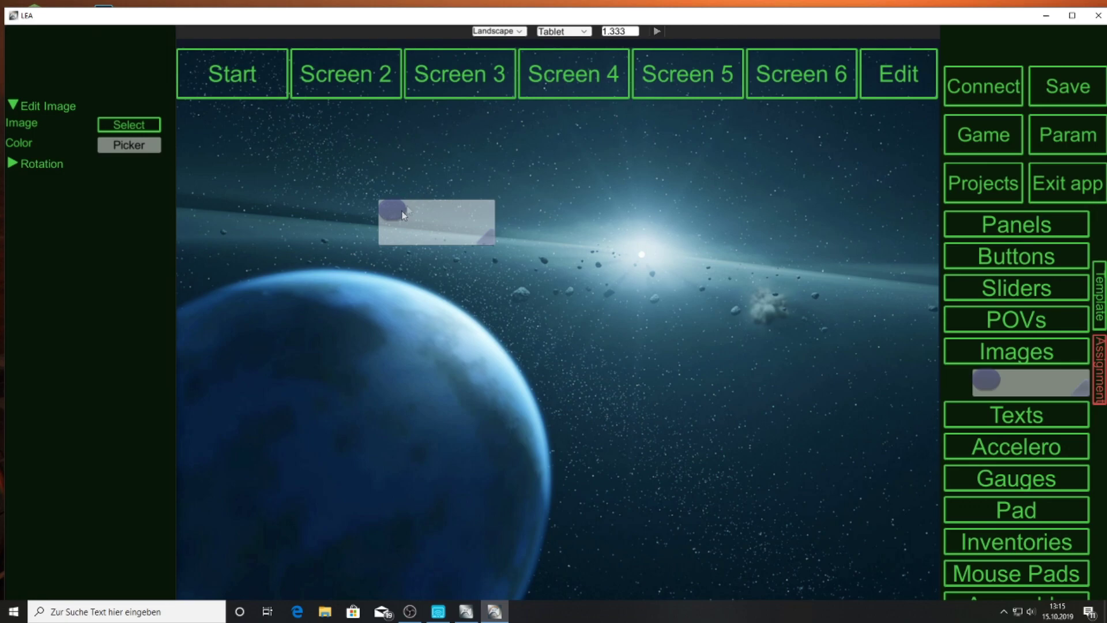
Stretch the image control from the canvas's upper-left corner across the whole screen area and assign it the hintergrund image
drag(398, 209, 182, 102)
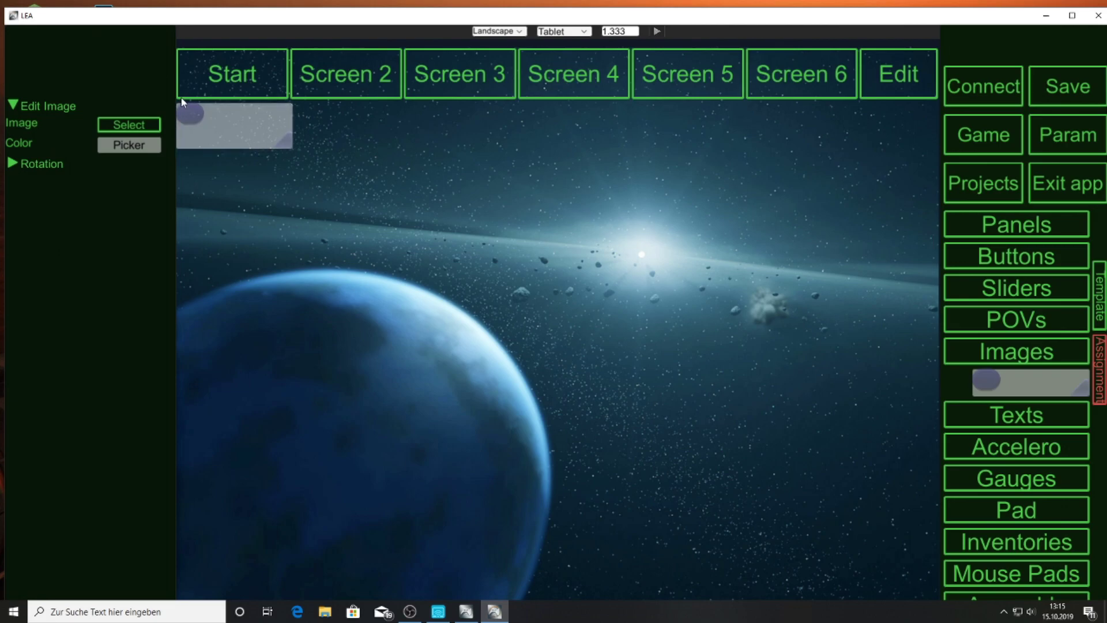
drag(281, 148, 925, 593)
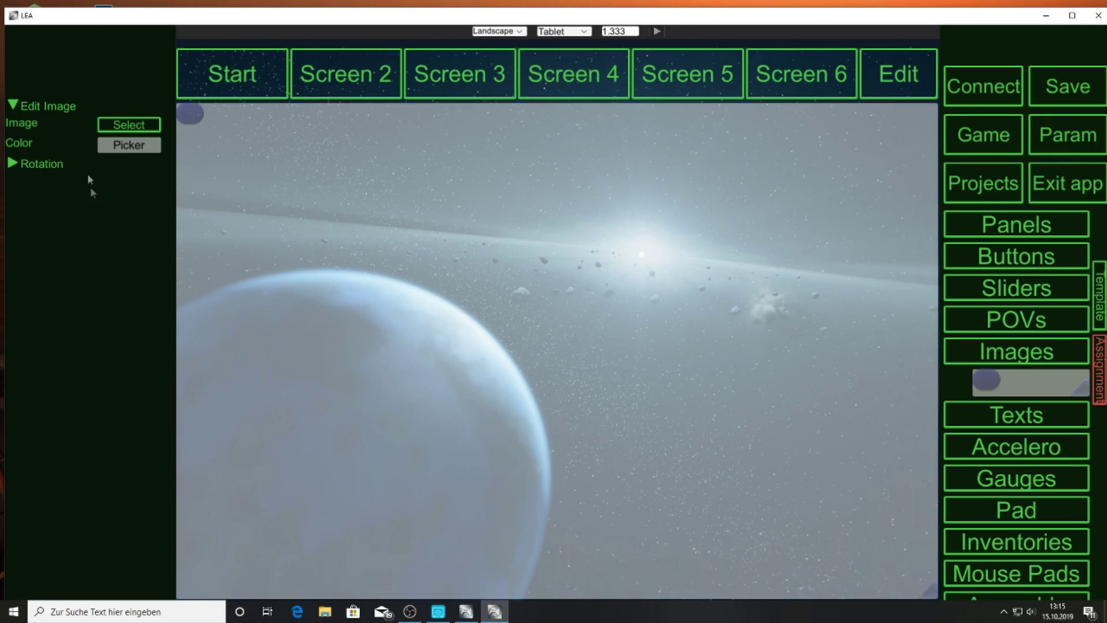
click(116, 124)
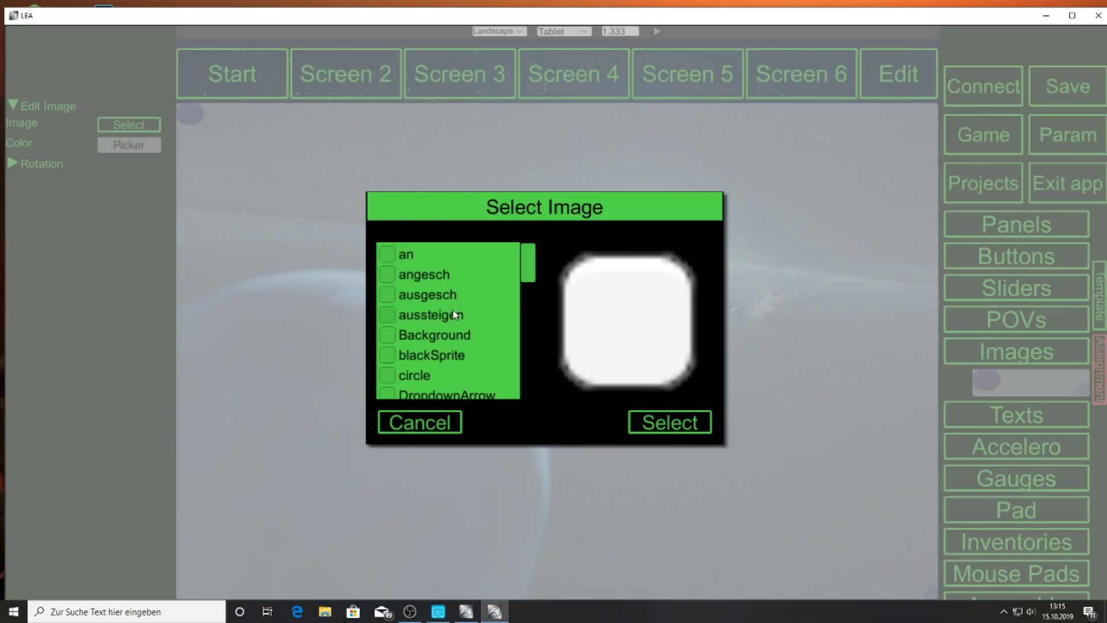
click(444, 341)
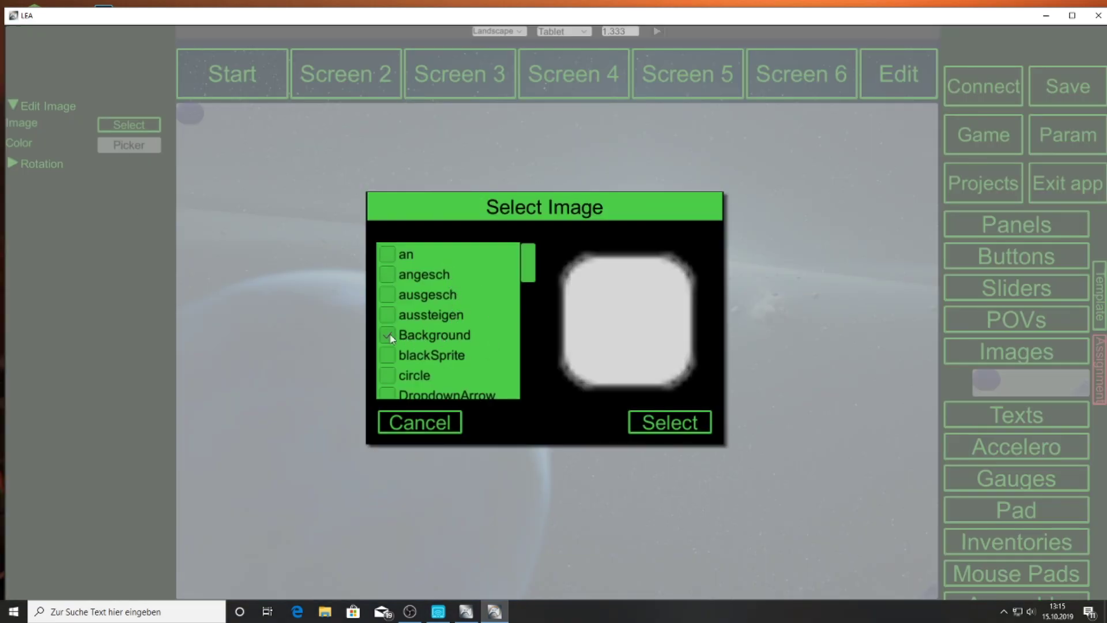
scroll(388, 346, down, 3)
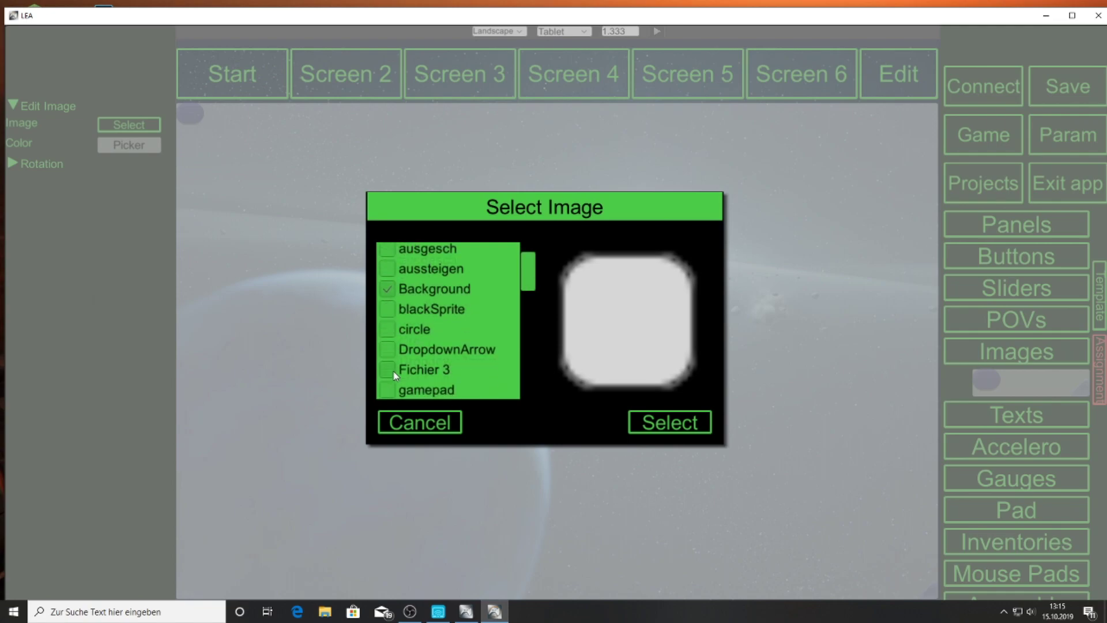
click(418, 362)
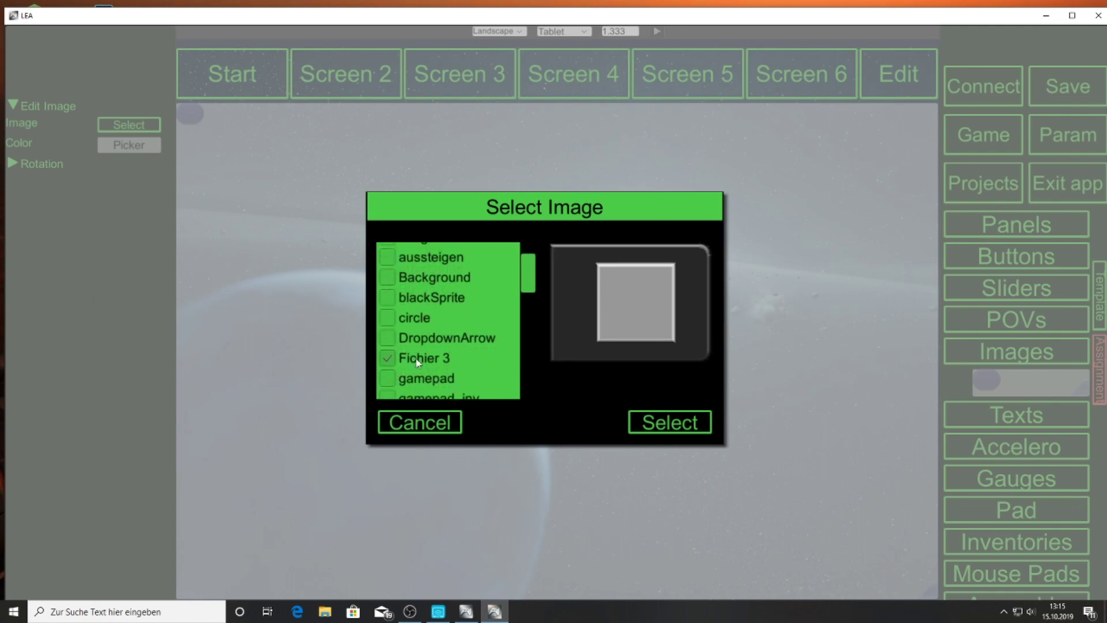
scroll(418, 362, down, 1)
click(418, 362)
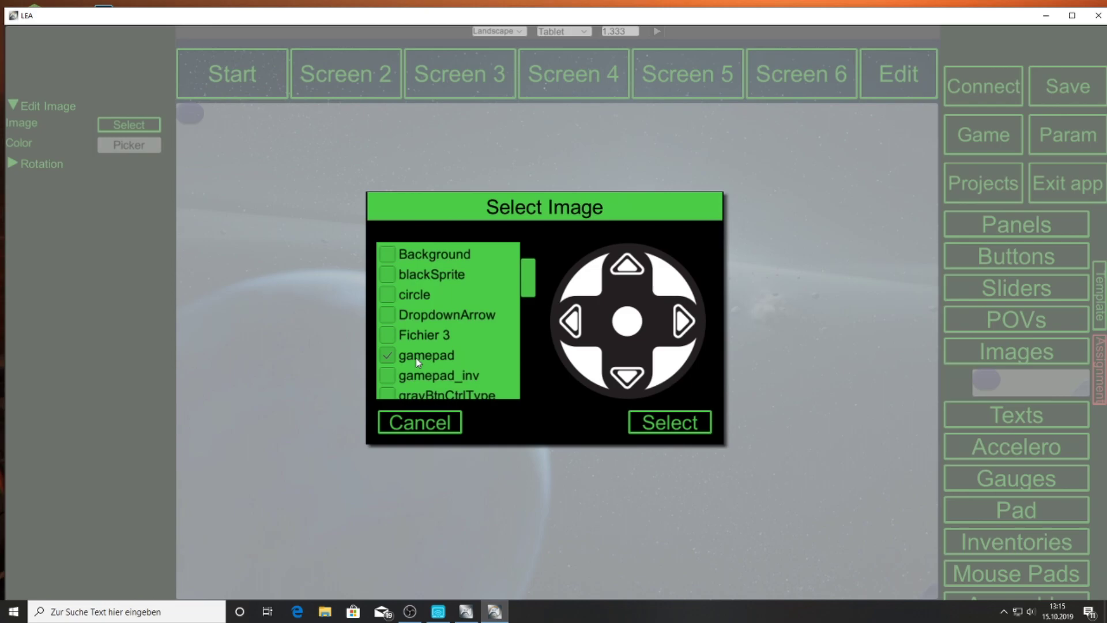
scroll(418, 362, down, 1)
click(418, 363)
scroll(419, 371, down, 2)
scroll(420, 374, down, 3)
click(429, 353)
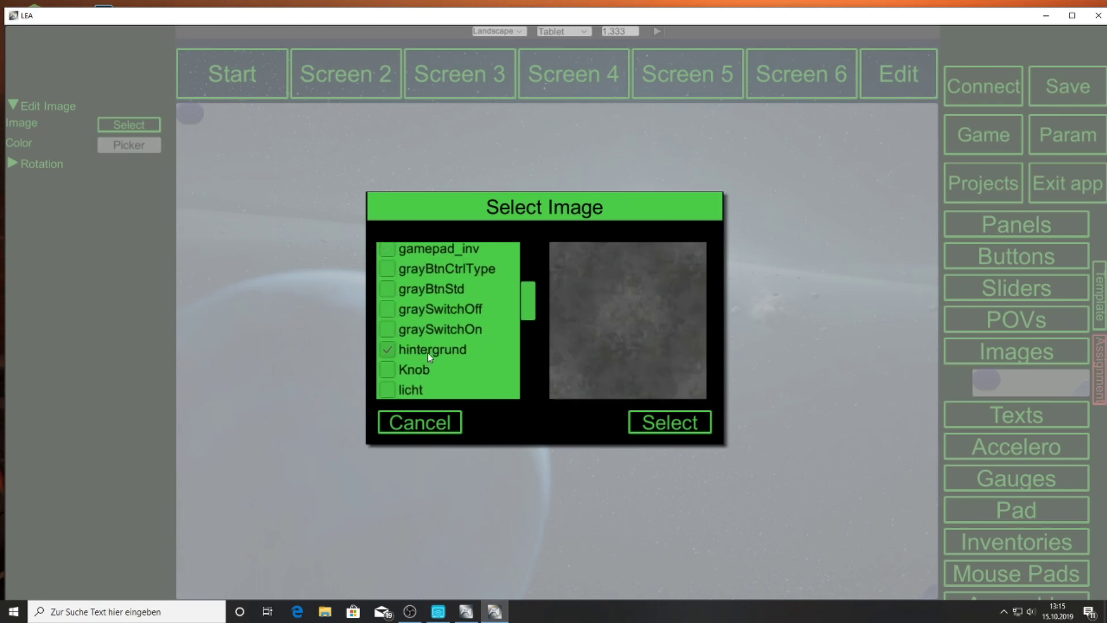
click(649, 427)
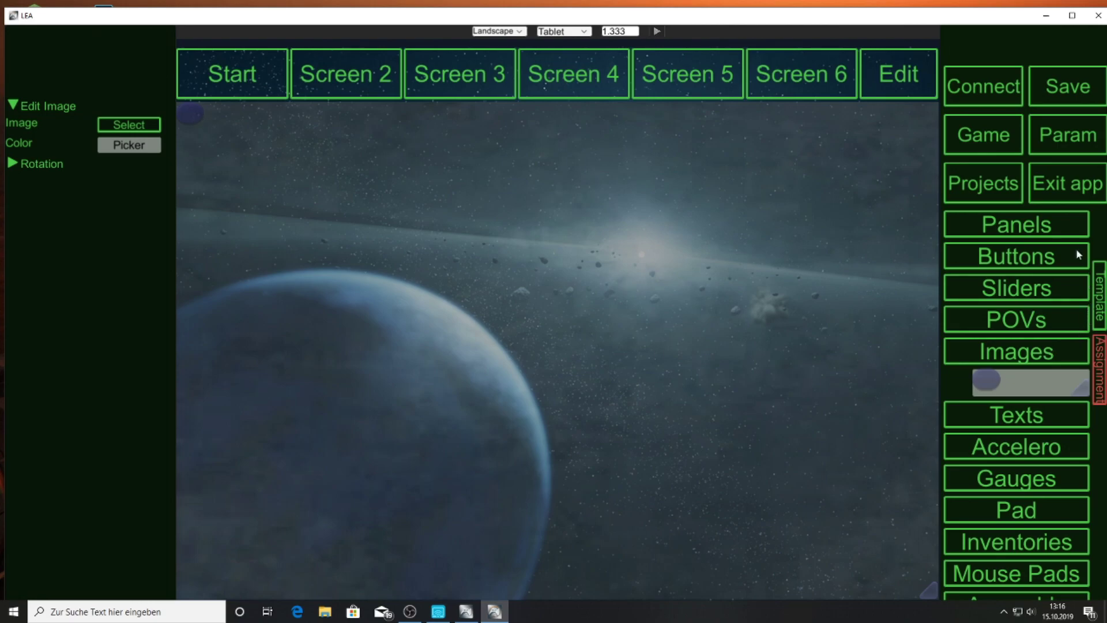
Add a standard Button to the canvas, reshape it into a narrow upright rectangle and place it near the upper-left corner
click(1018, 264)
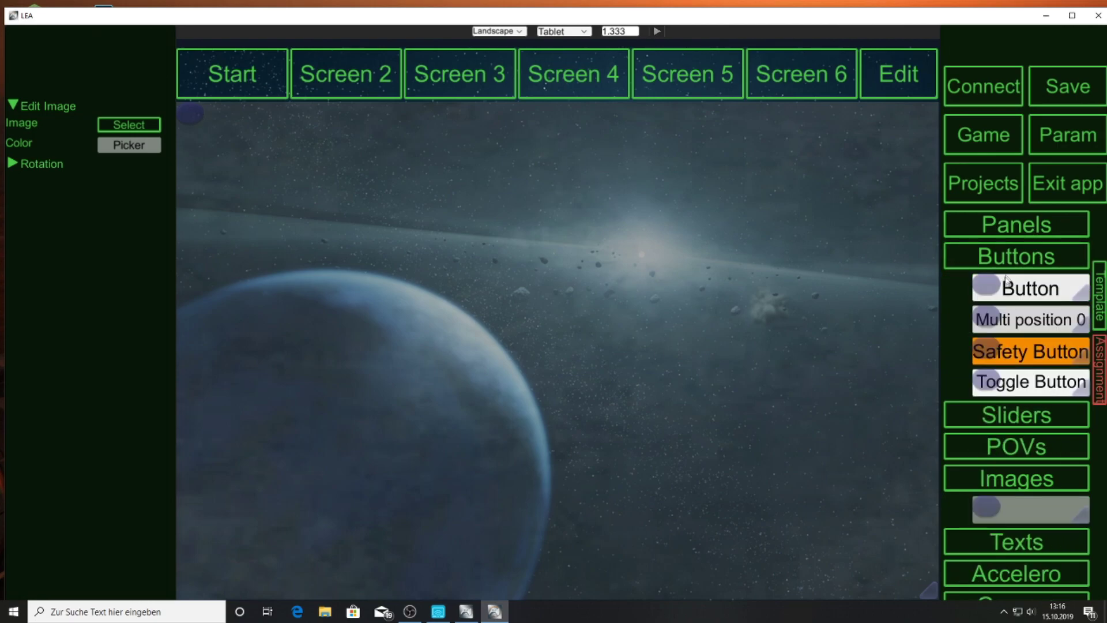
click(1022, 301)
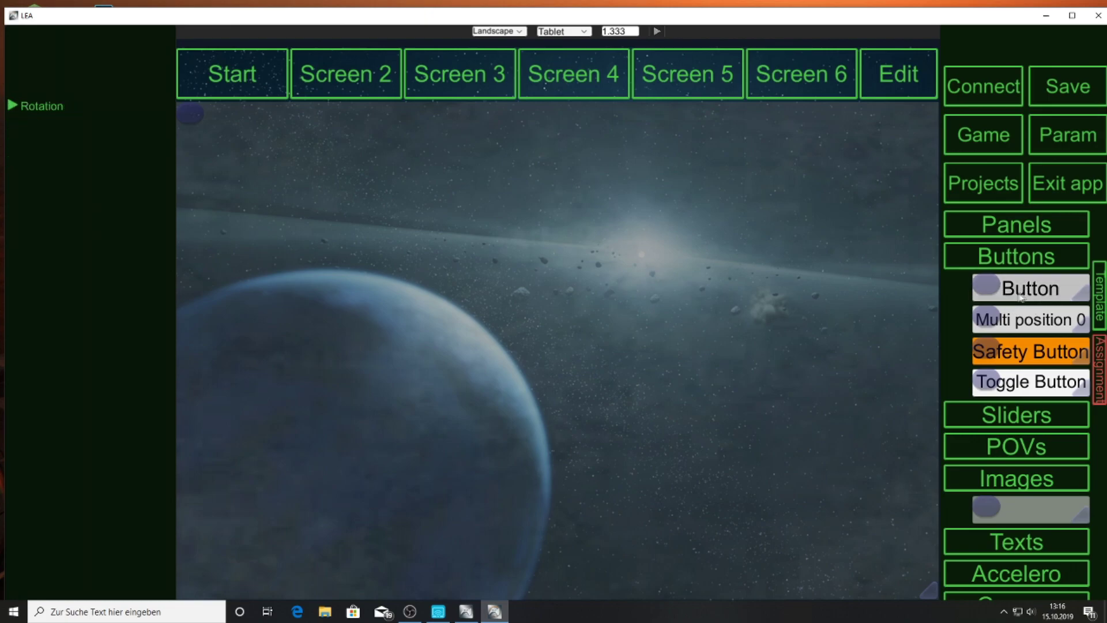
drag(979, 285, 943, 305)
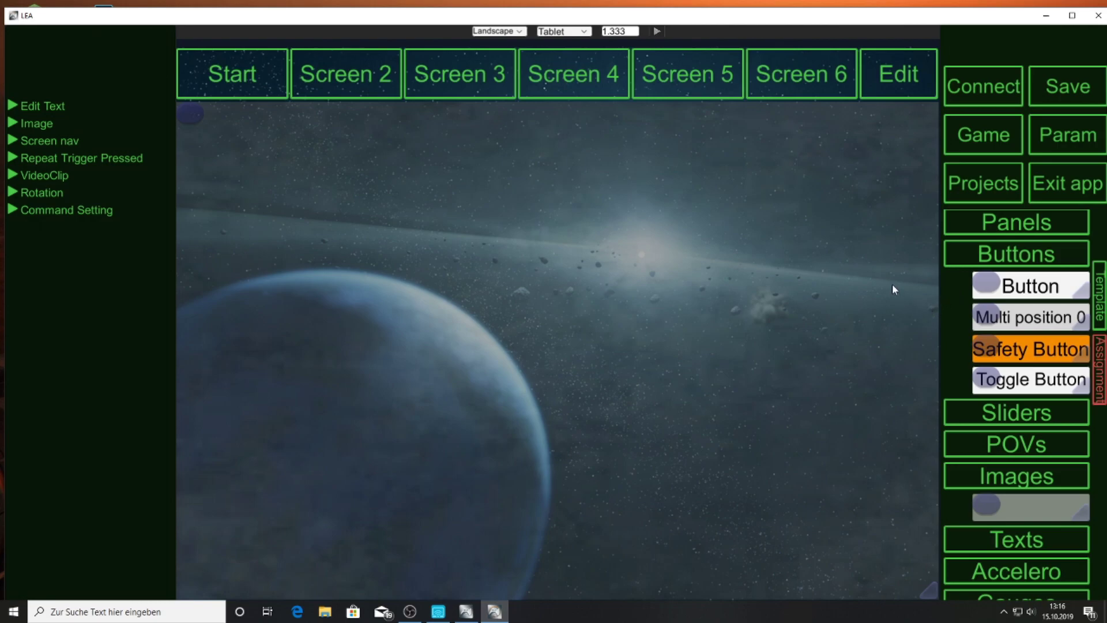
drag(461, 184, 191, 127)
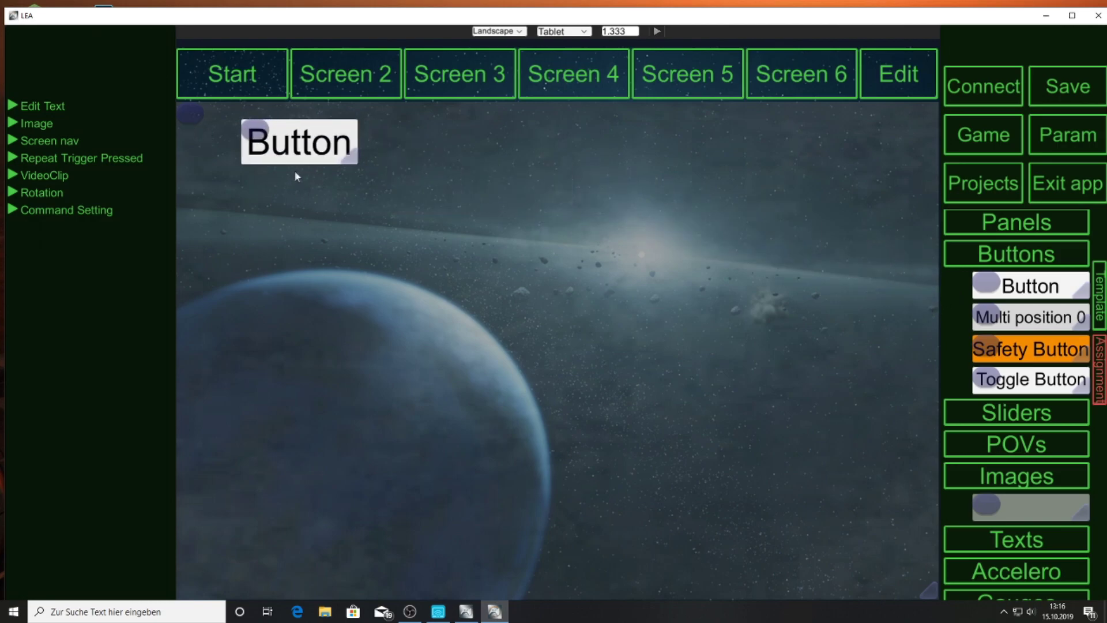
drag(351, 162, 273, 208)
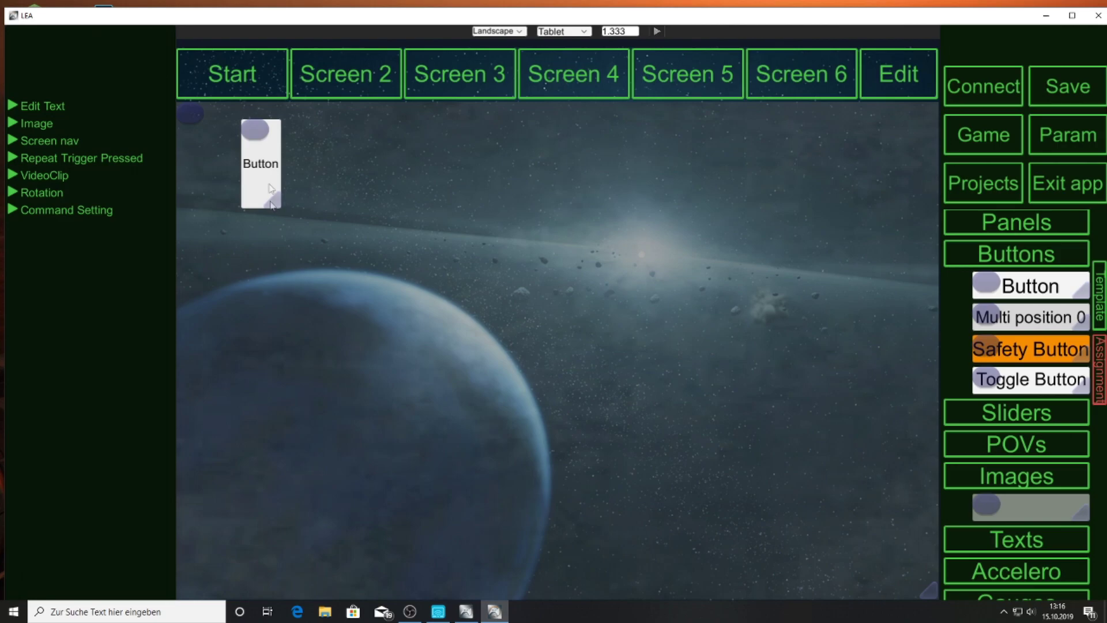
drag(256, 137, 225, 126)
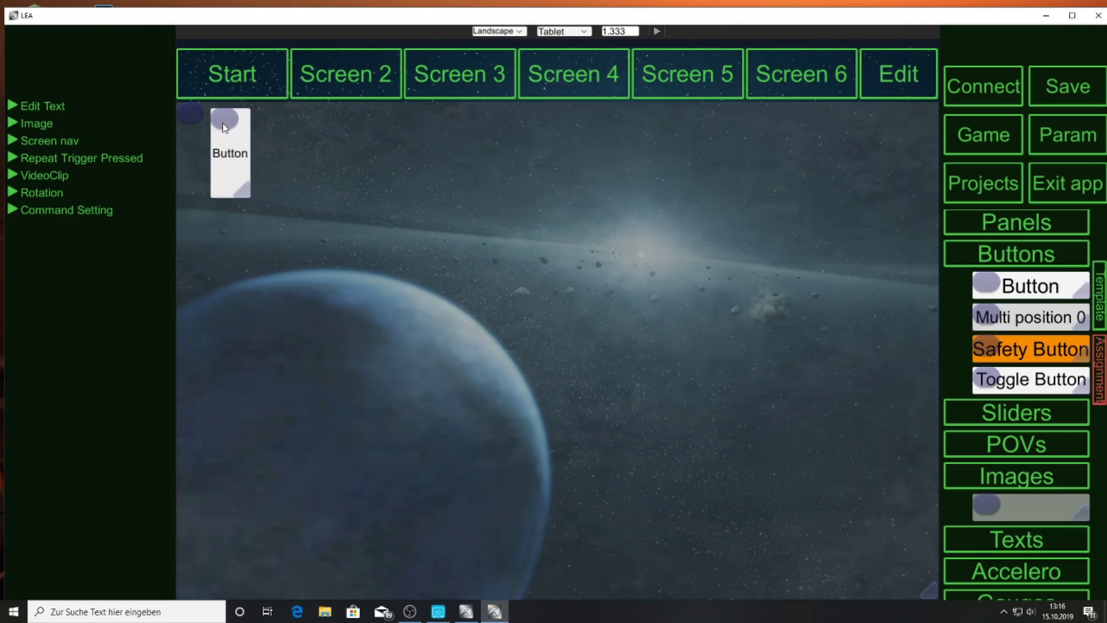
Preview several project images for the button, including Knob, licht, angesch and ausgesch, and assign an as its normal image
click(12, 125)
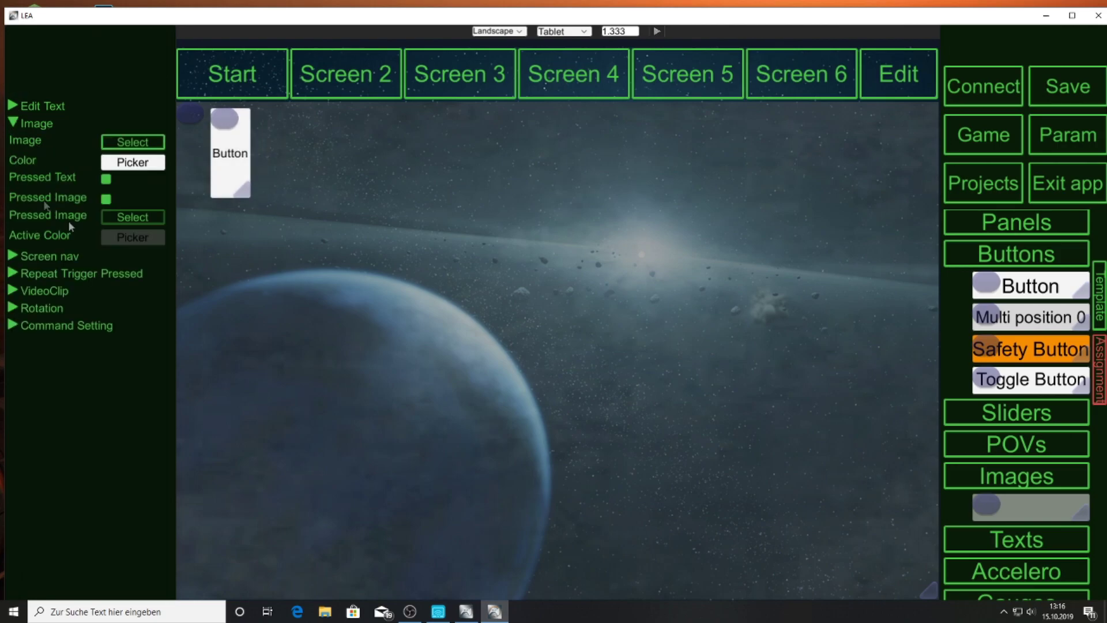
click(145, 142)
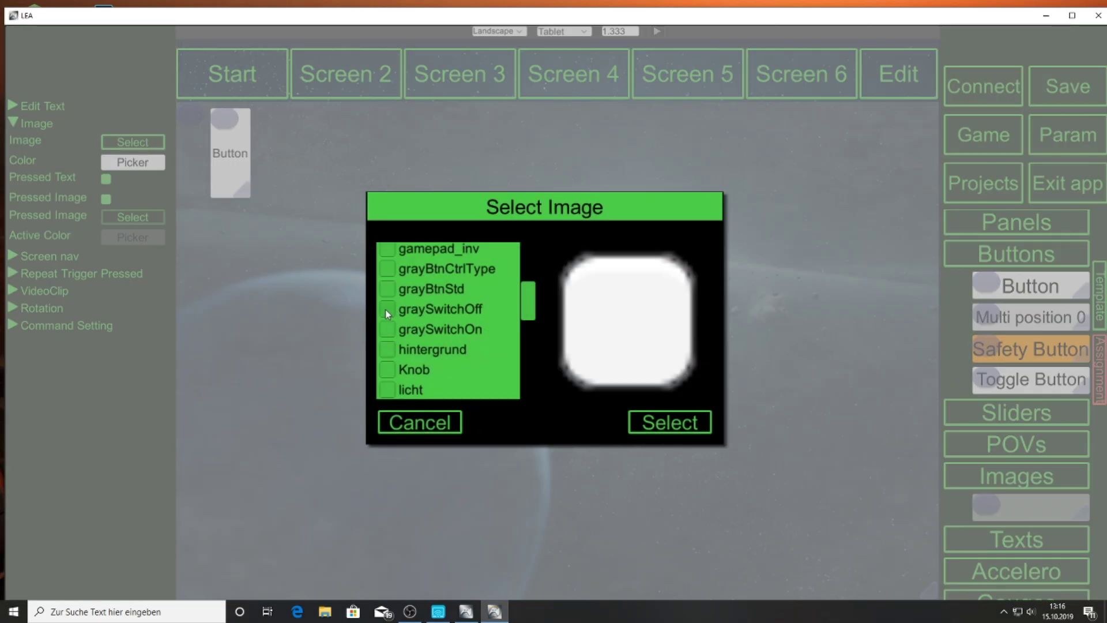
click(387, 369)
click(385, 348)
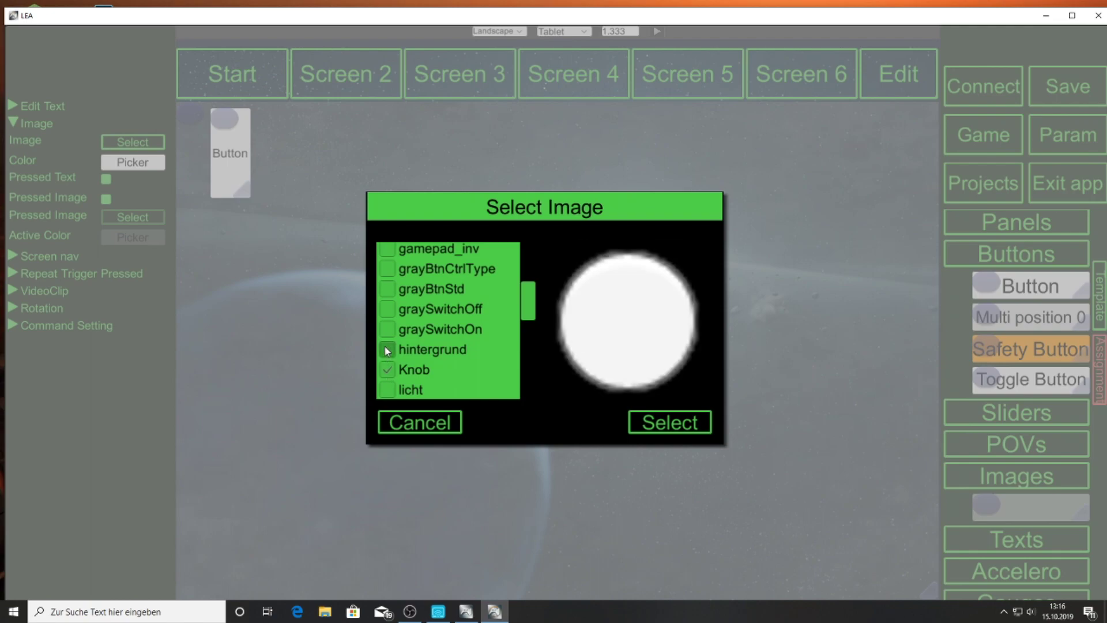
click(387, 387)
scroll(434, 337, up, 5)
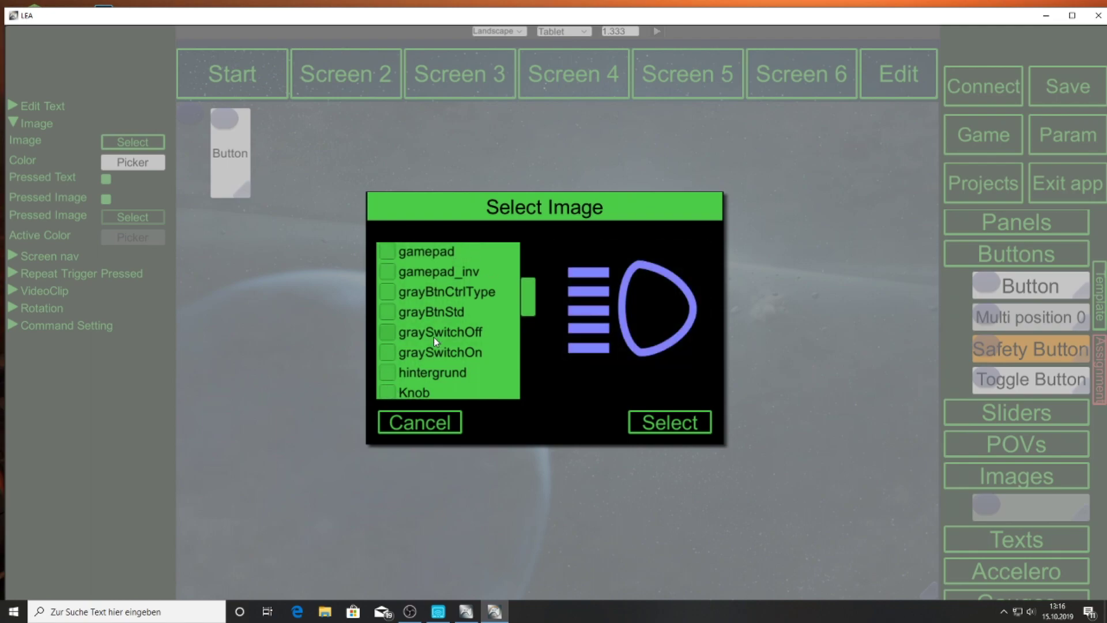
scroll(433, 337, up, 3)
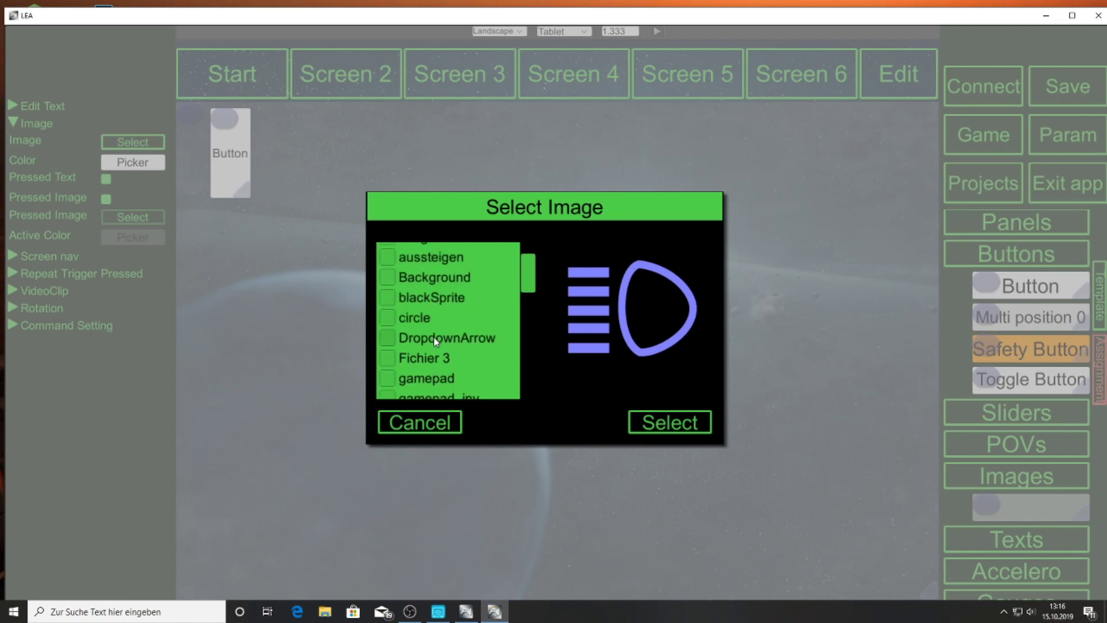
scroll(434, 336, up, 1)
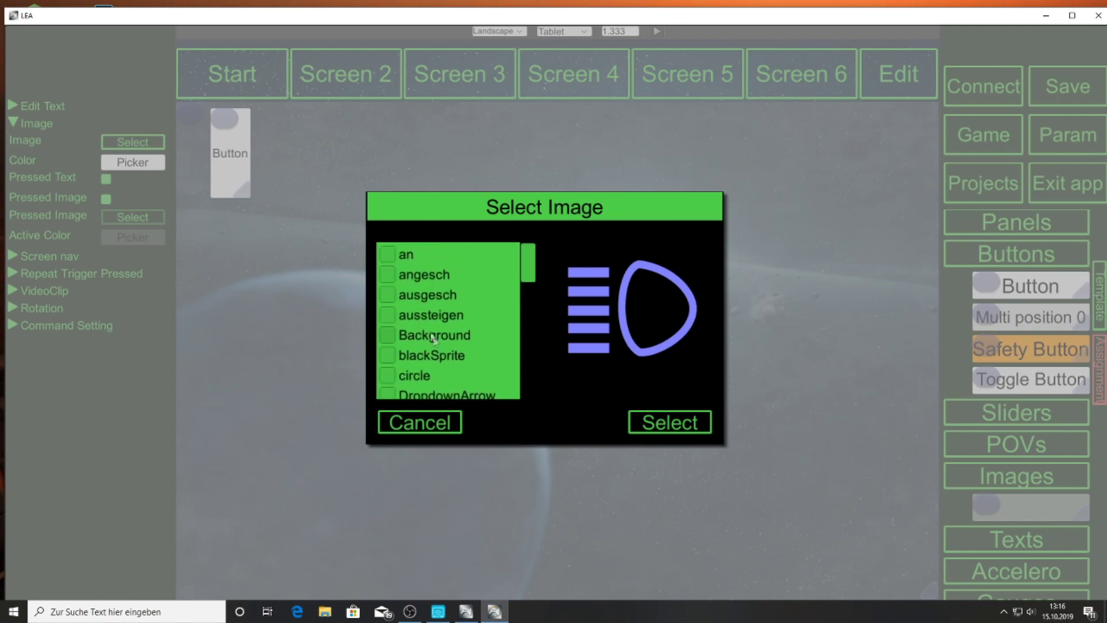
click(389, 258)
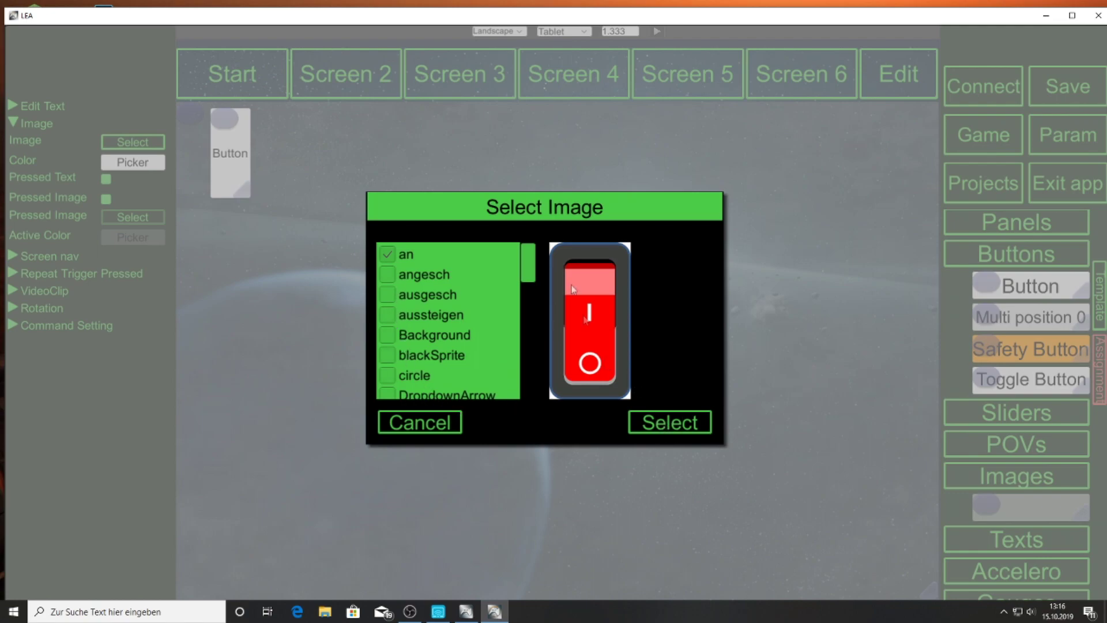
click(387, 276)
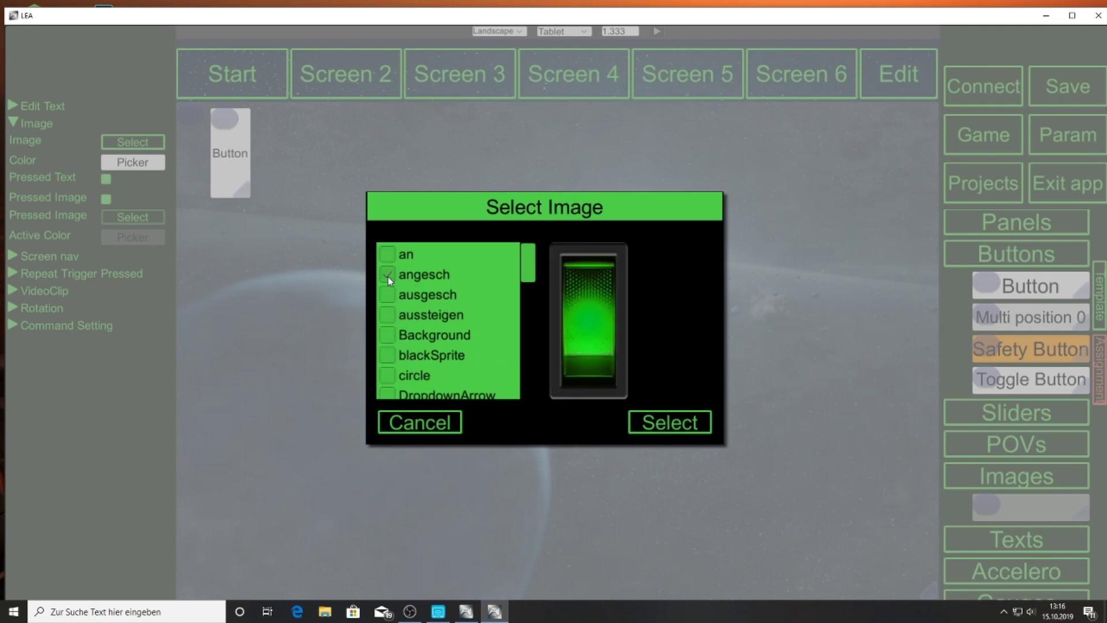
click(390, 296)
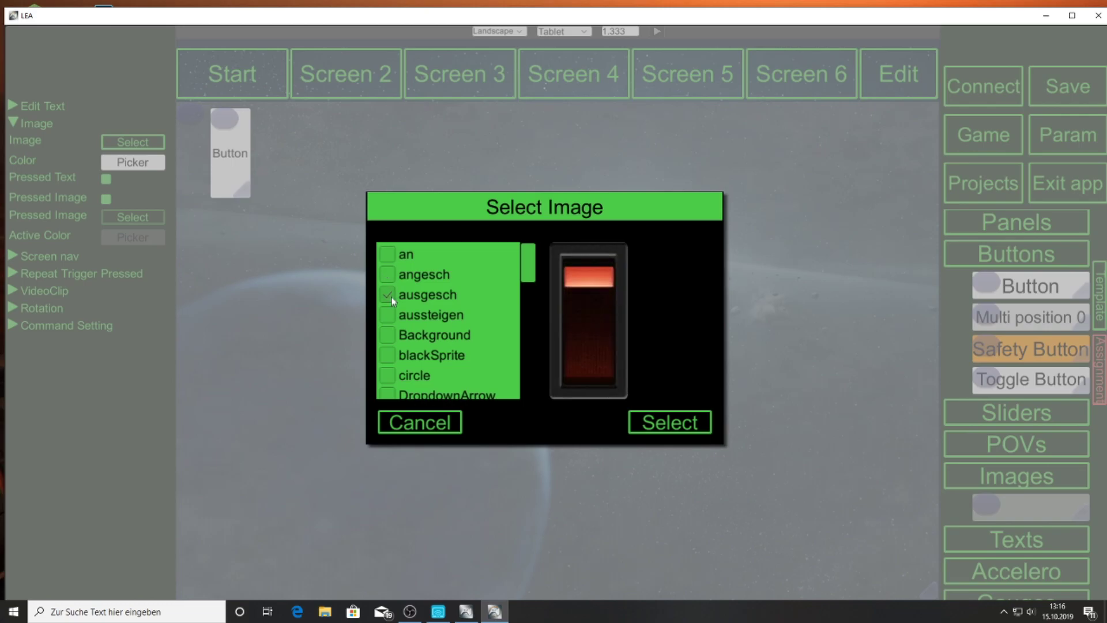
click(387, 254)
click(686, 420)
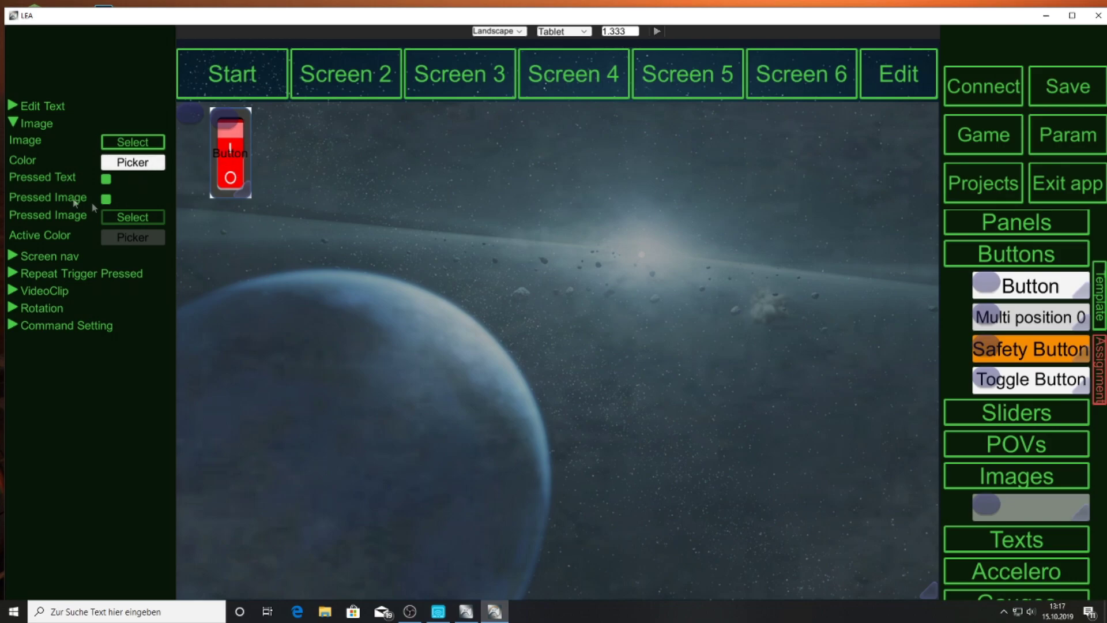
Clear the label text of the red switch button
click(14, 106)
click(115, 127)
key(BackSpace)
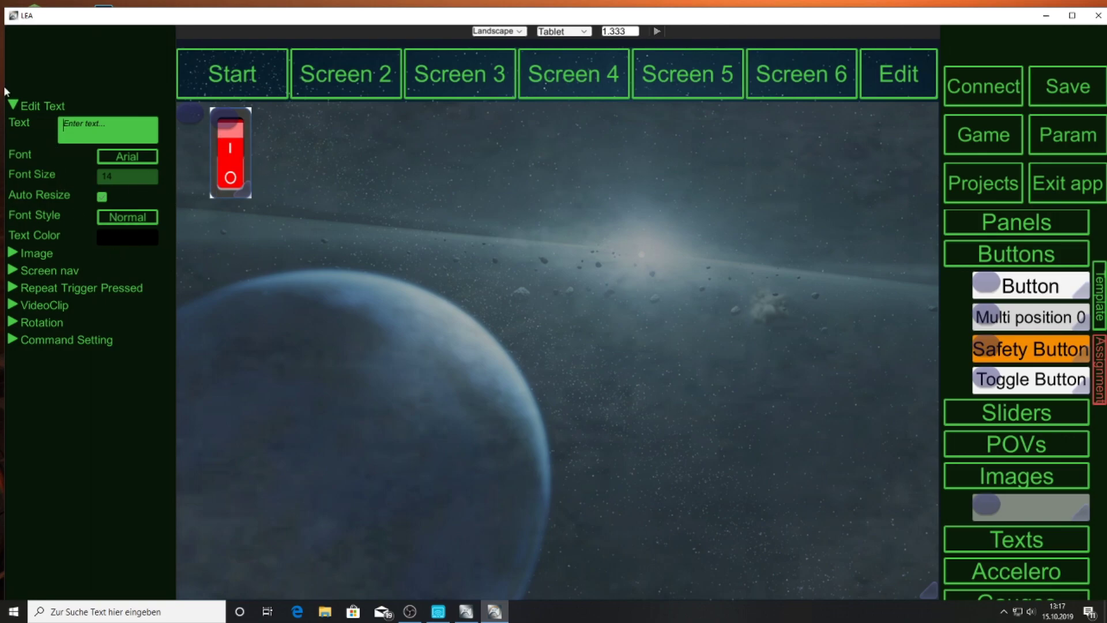
click(12, 108)
Enable a pressed image for the switch button and set it to angesch
click(12, 123)
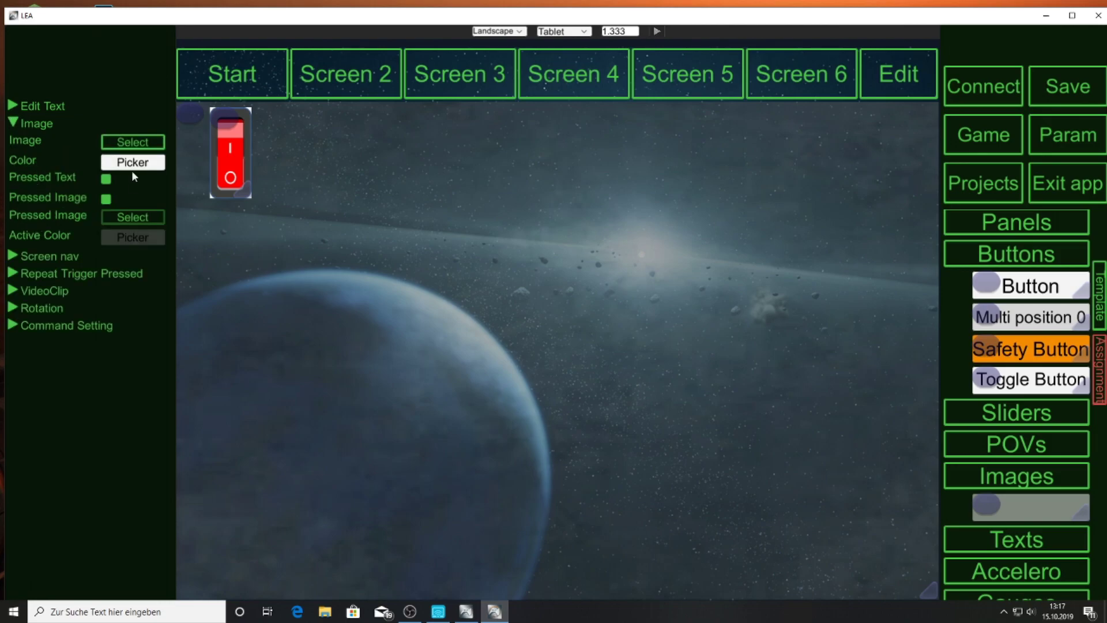
click(118, 214)
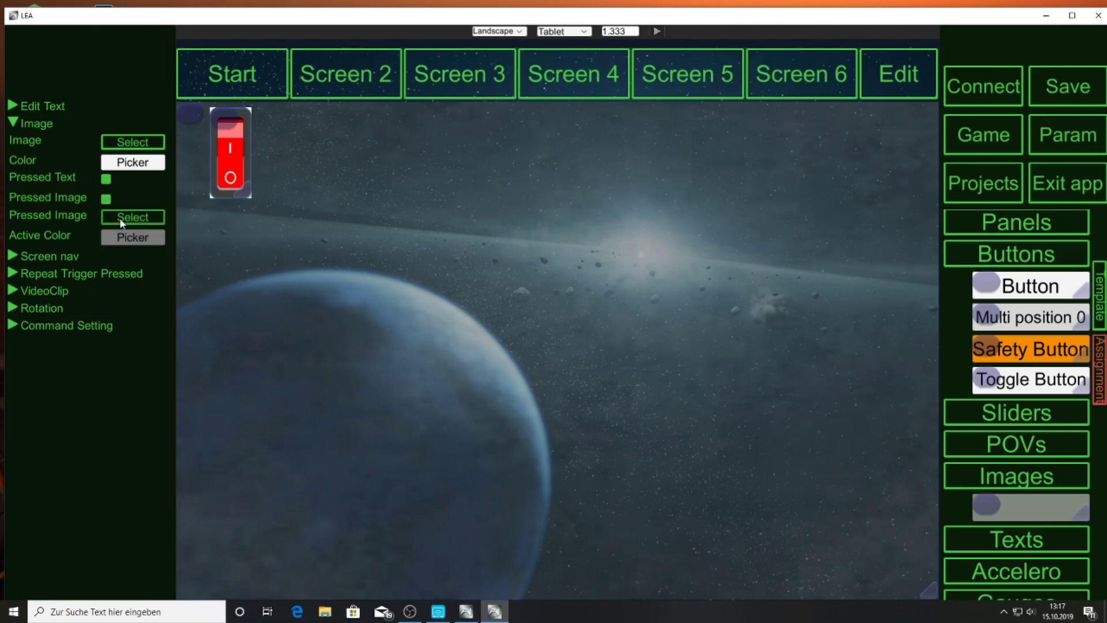
click(387, 277)
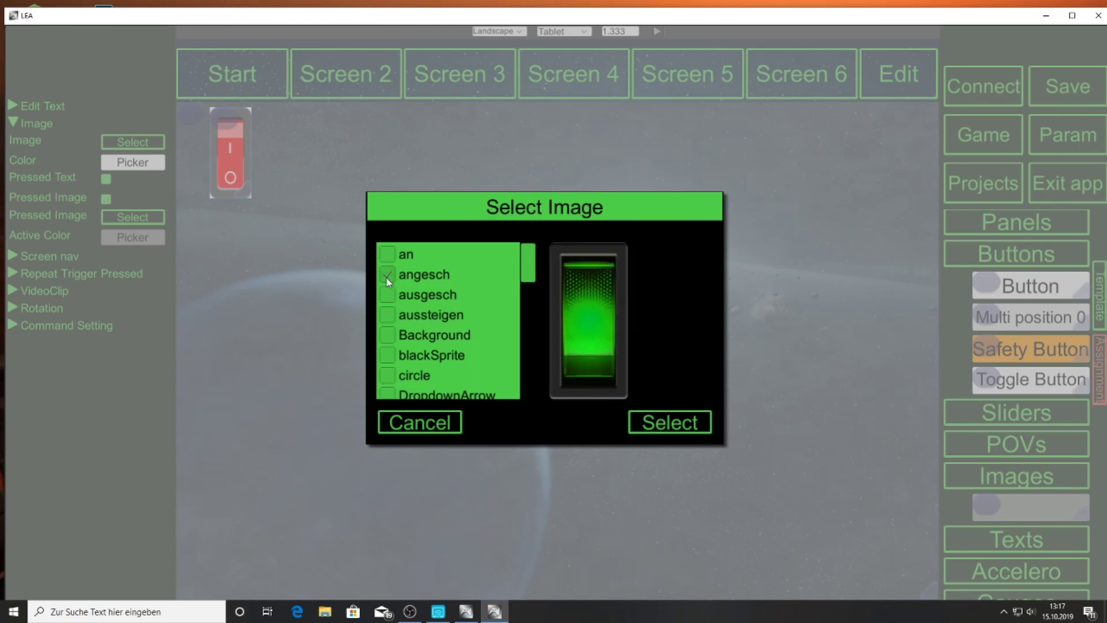
click(647, 425)
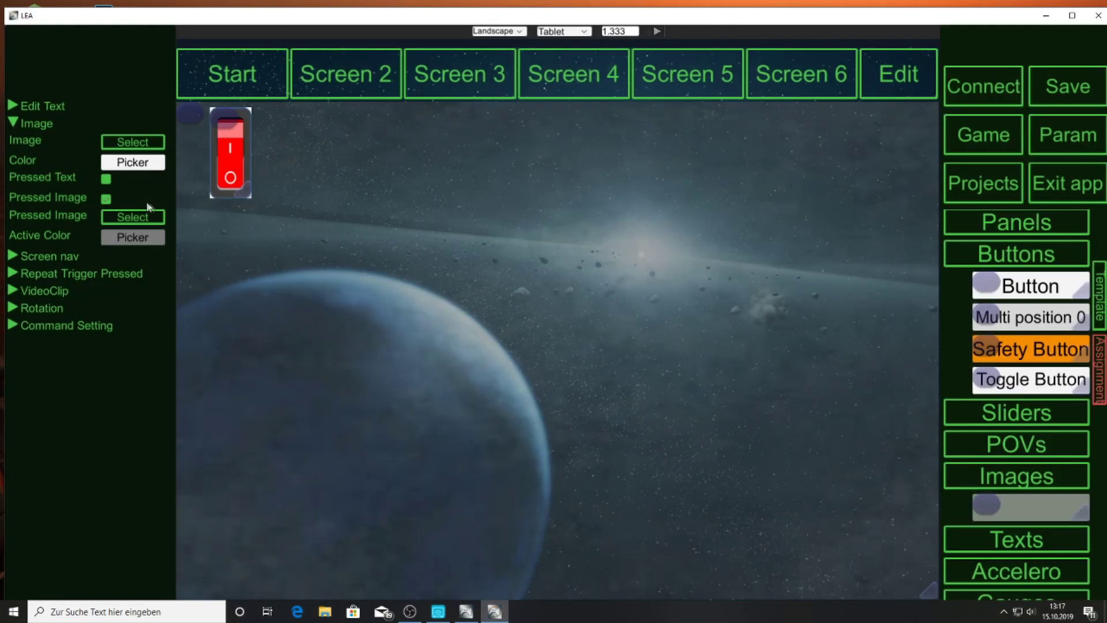
Test the switch button repeatedly on the canvas to check its normal and pressed images
click(225, 175)
click(225, 175)
click(222, 175)
click(223, 178)
click(225, 182)
click(224, 181)
click(225, 179)
click(225, 176)
click(226, 176)
click(226, 186)
click(237, 175)
Create a macro for the switch button that sends the 7 key when pressed, with a row delay of 40
click(13, 256)
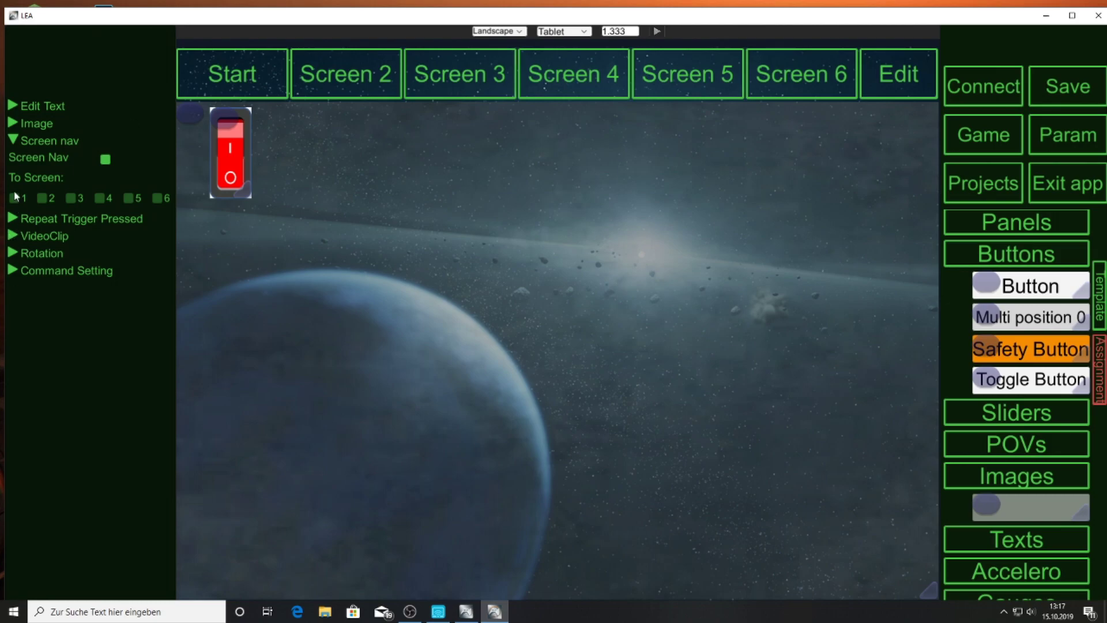
click(11, 141)
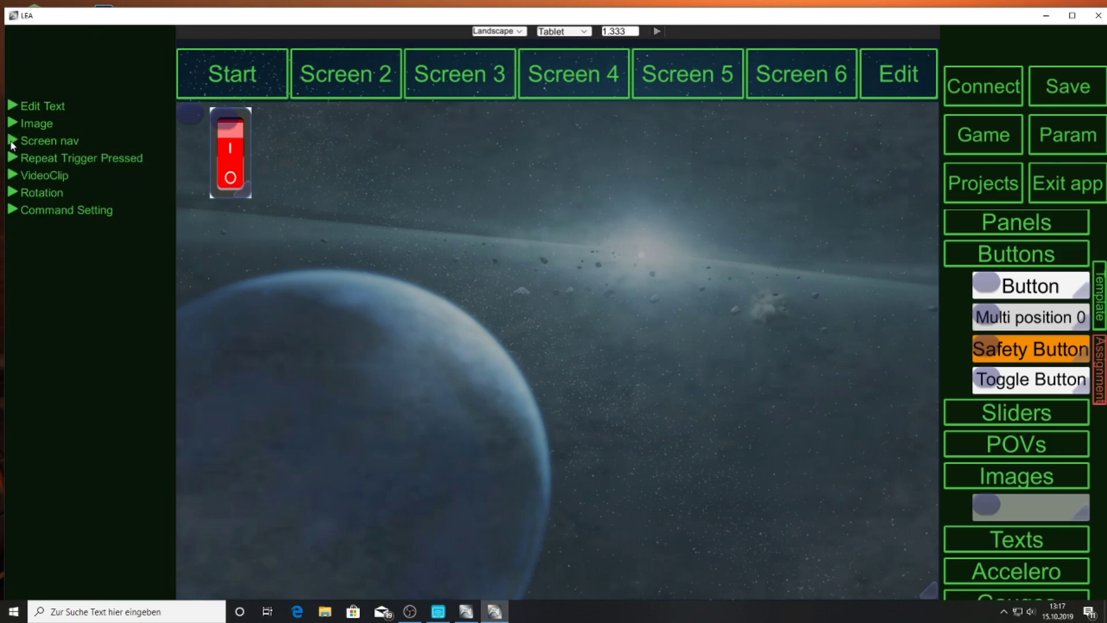
click(12, 211)
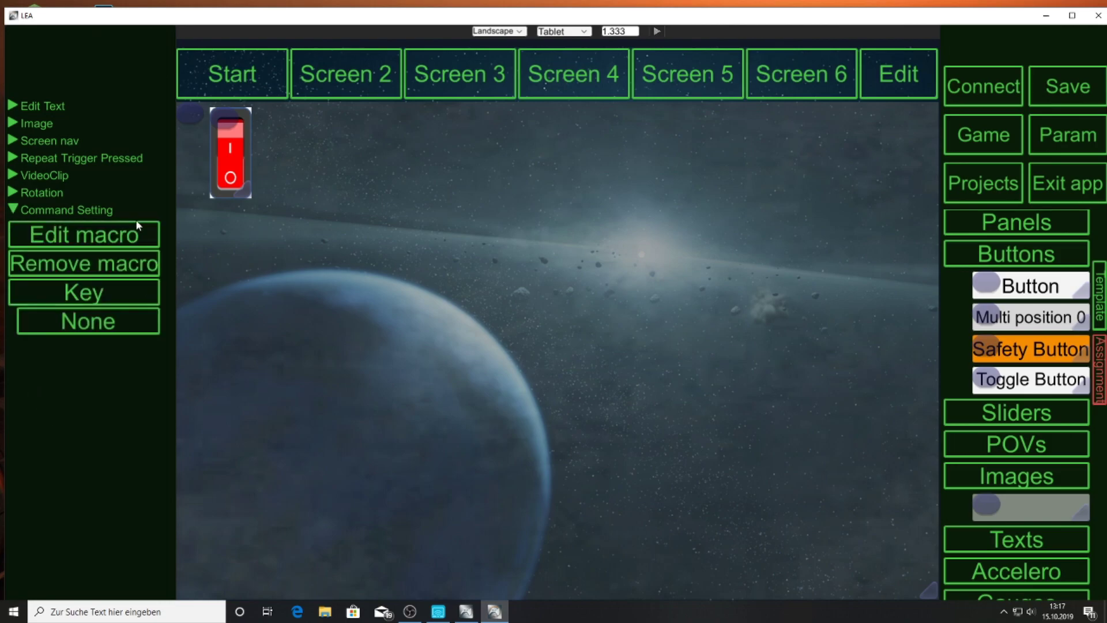
click(121, 235)
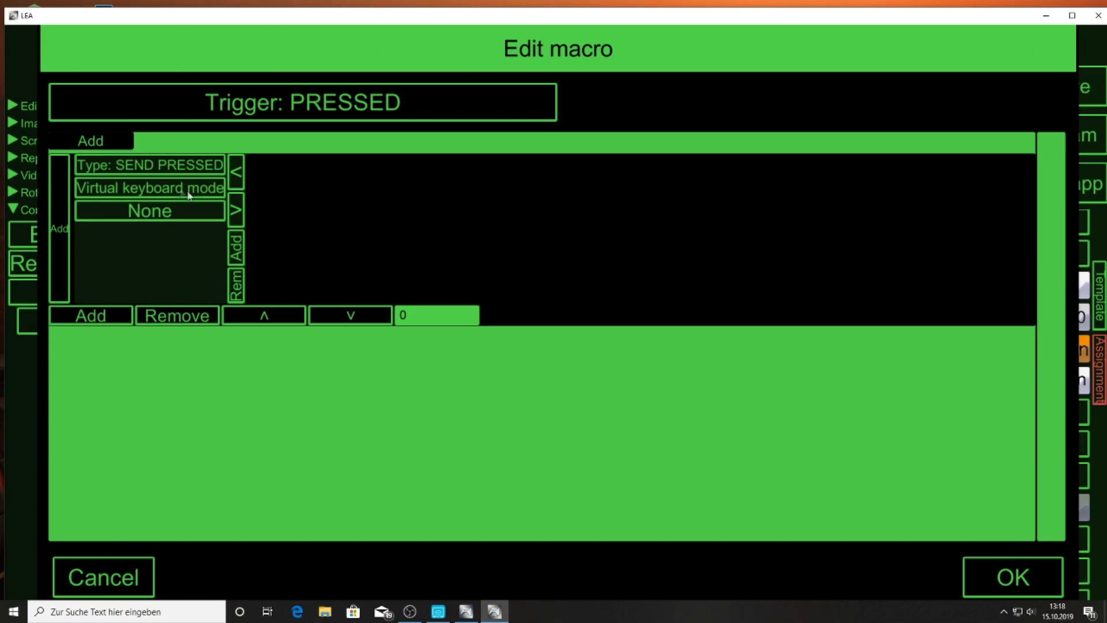
click(176, 212)
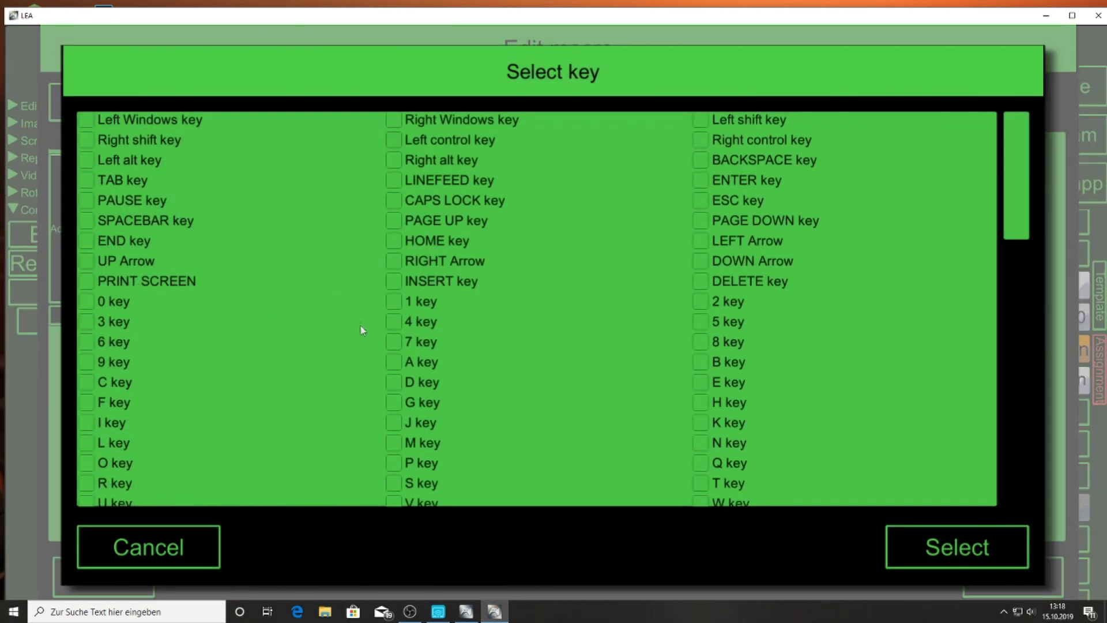
click(930, 554)
click(410, 321)
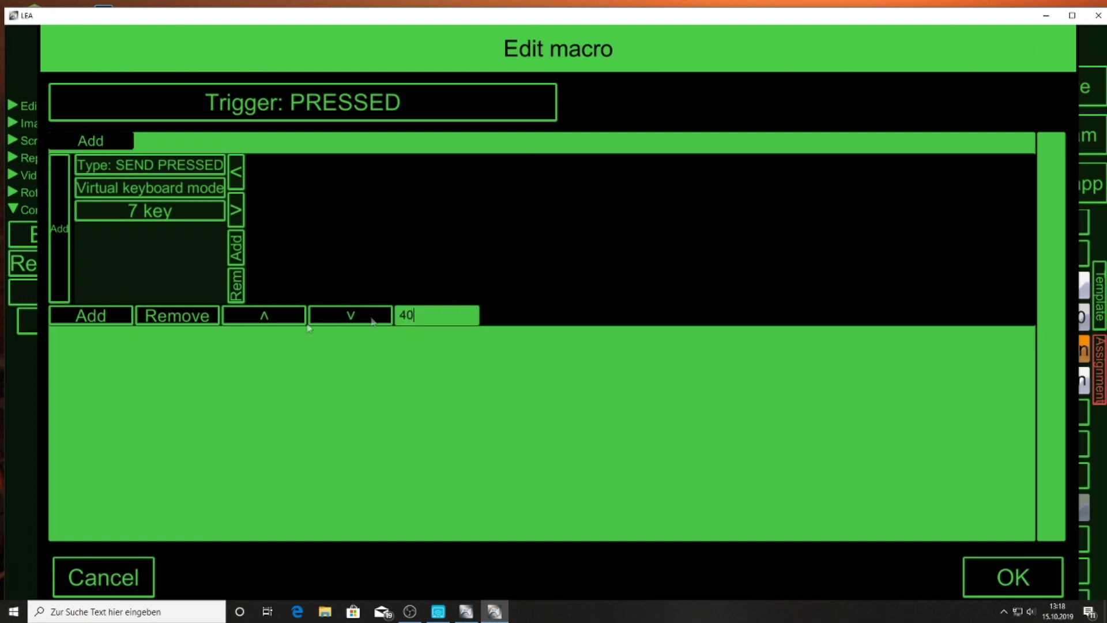
Try a second macro row with a keyboard-mode SET RELEASED action and remove that action again
click(108, 317)
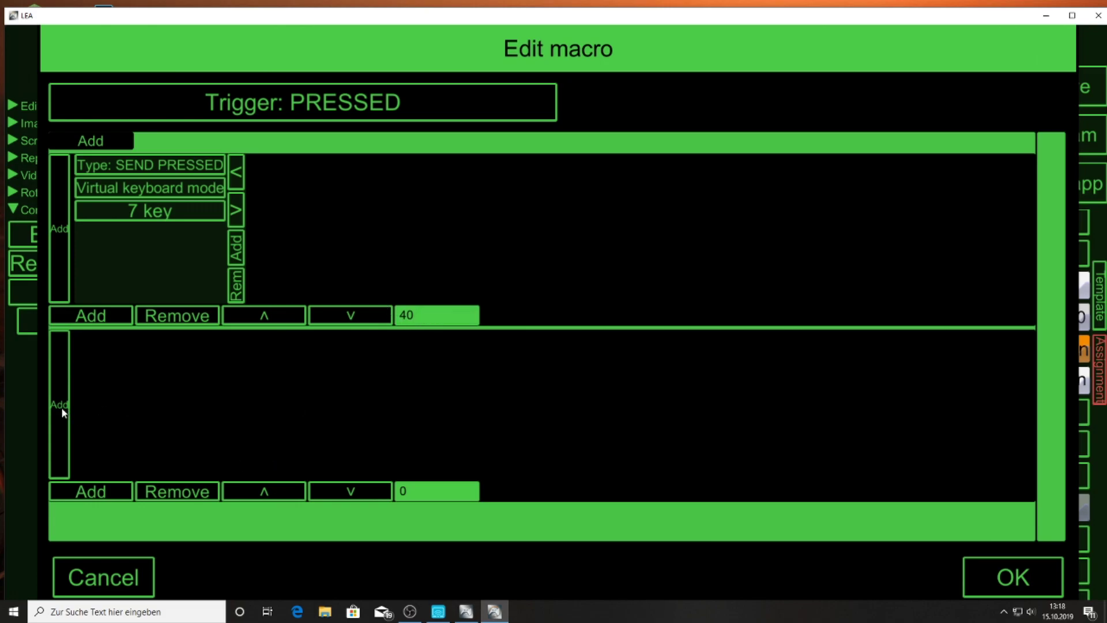
click(62, 411)
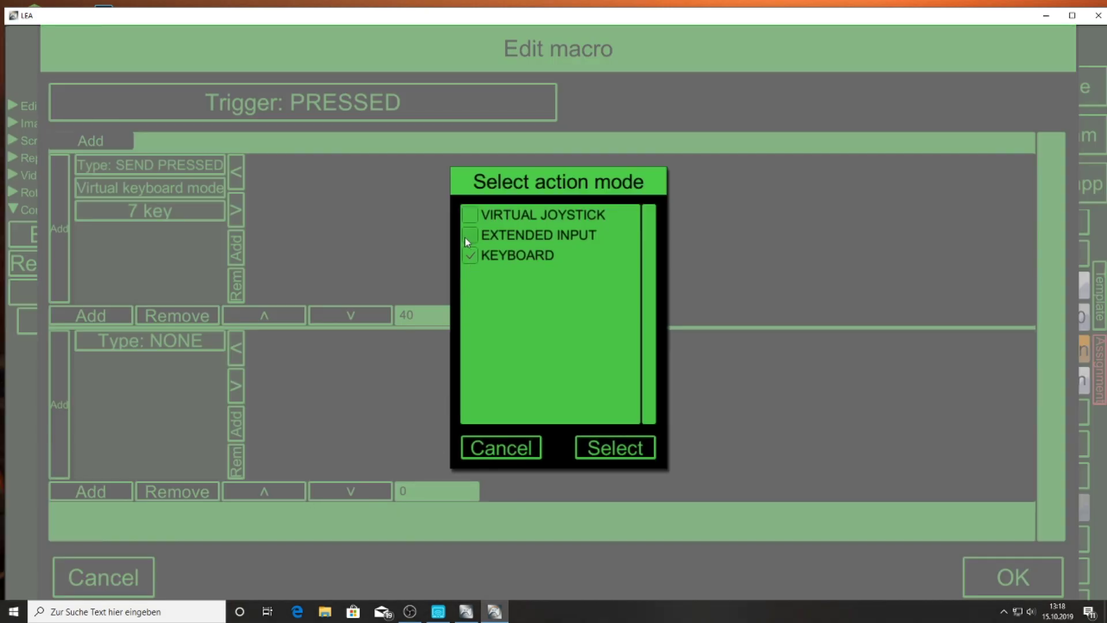
click(637, 450)
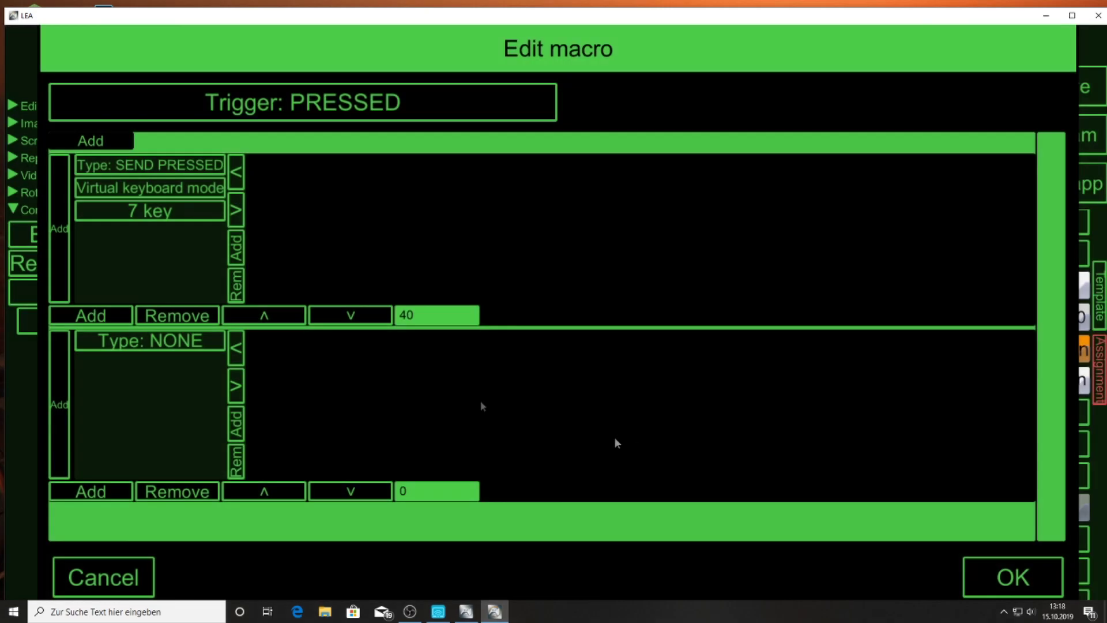
click(145, 344)
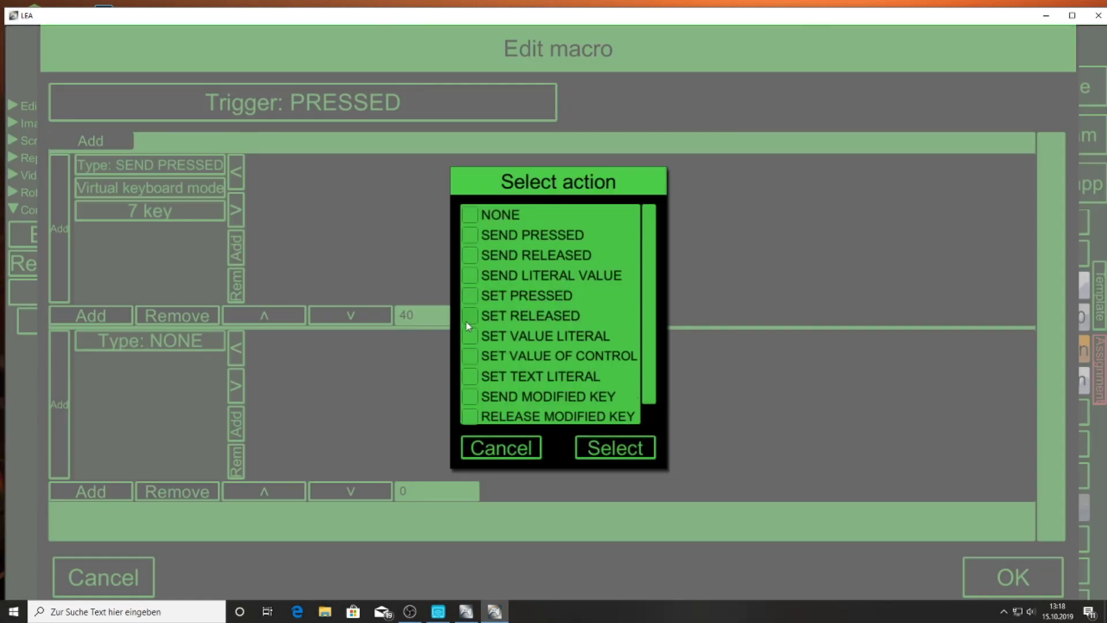
click(644, 454)
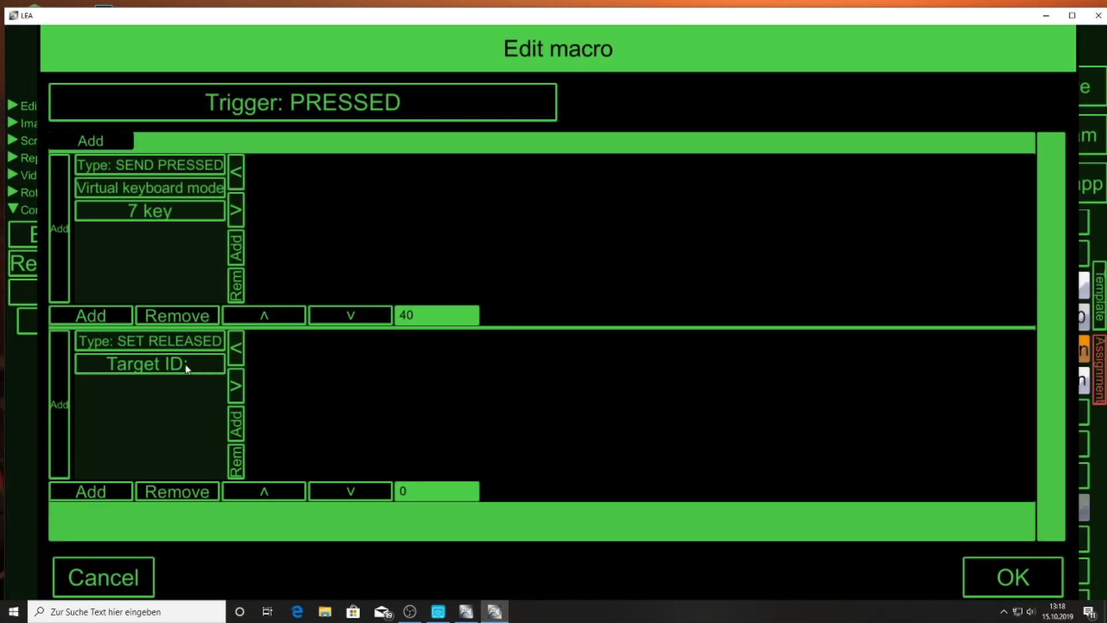
click(186, 368)
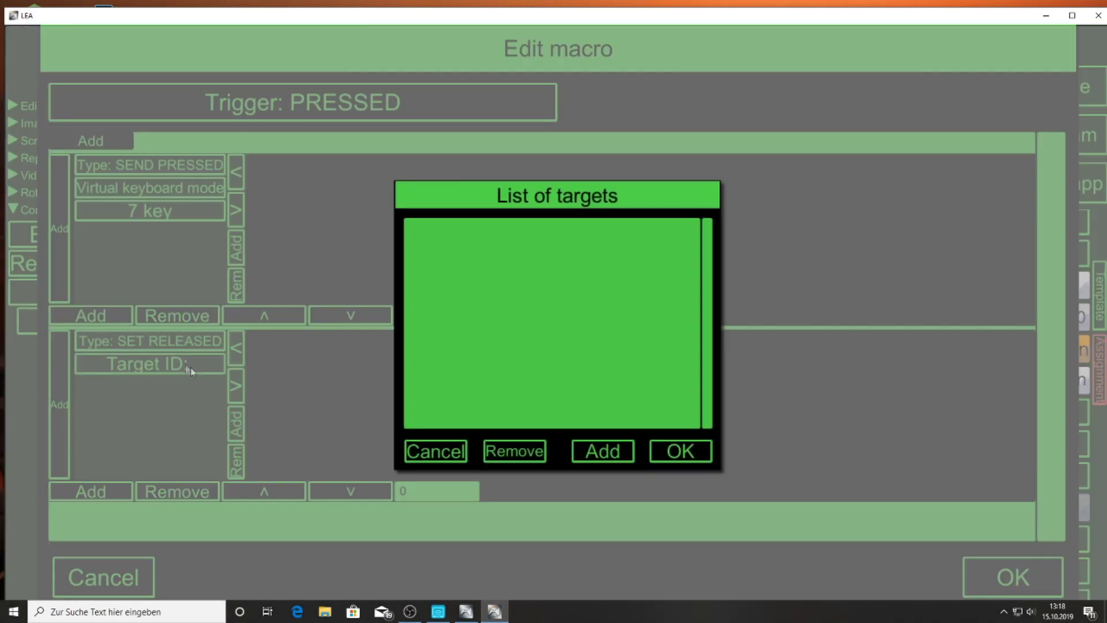
click(441, 451)
click(167, 345)
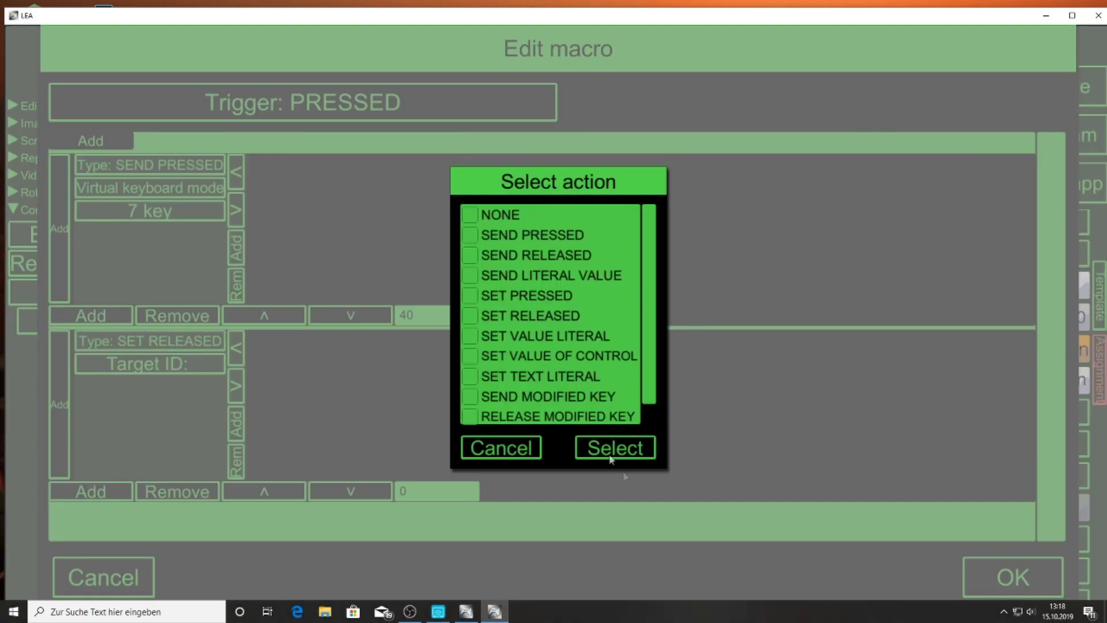
click(512, 449)
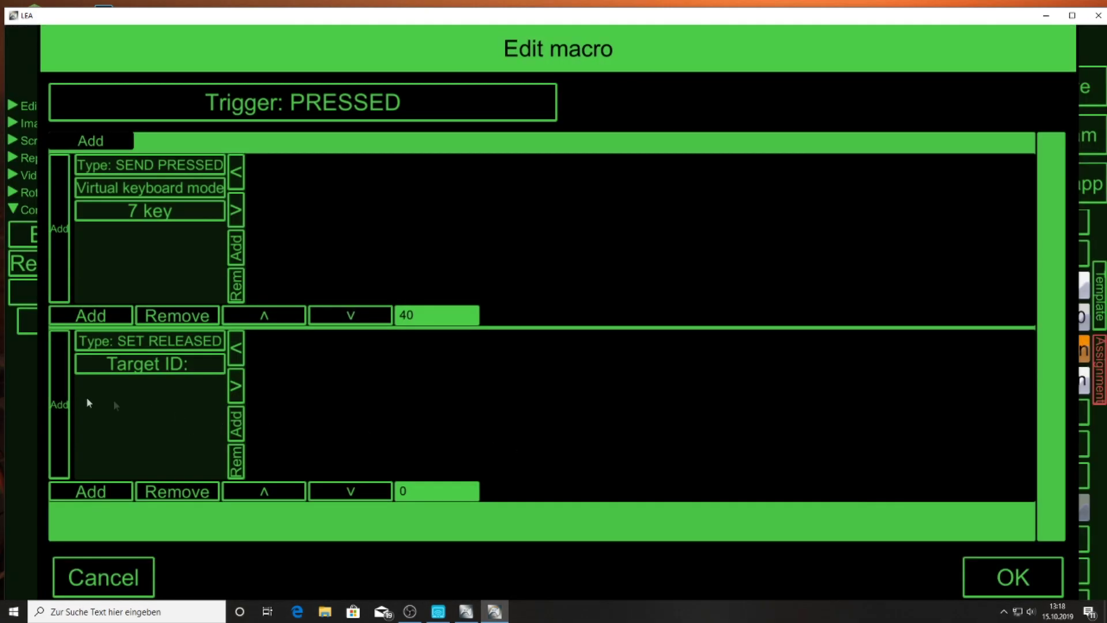
click(237, 461)
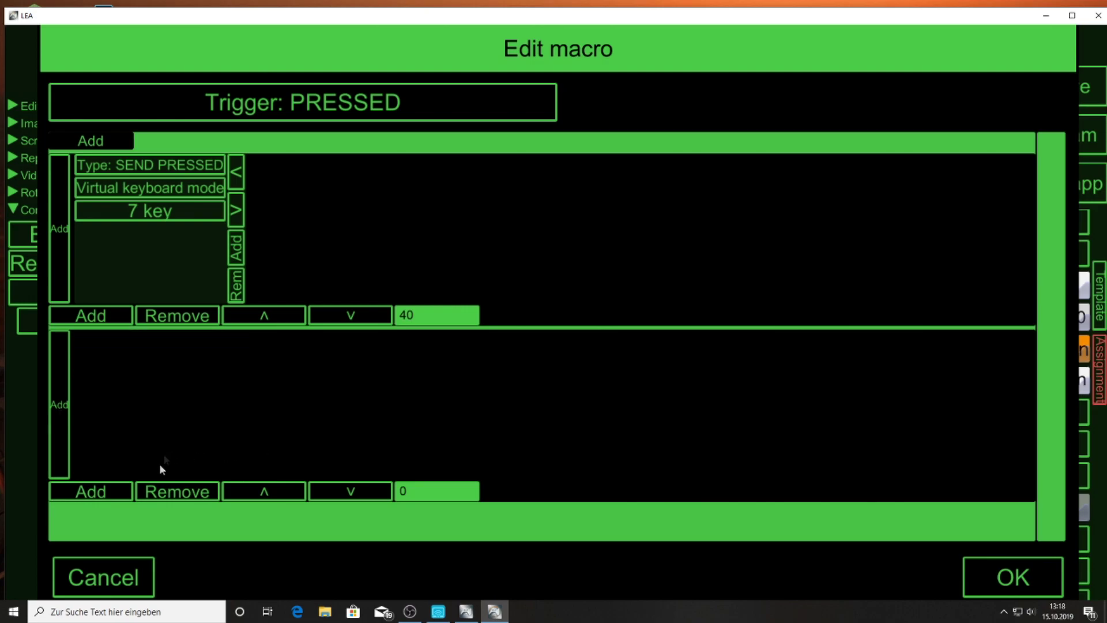
Try a SEND RELEASED action in Extended Input mode in the second macro row and remove the whole row
click(67, 417)
click(471, 236)
click(592, 455)
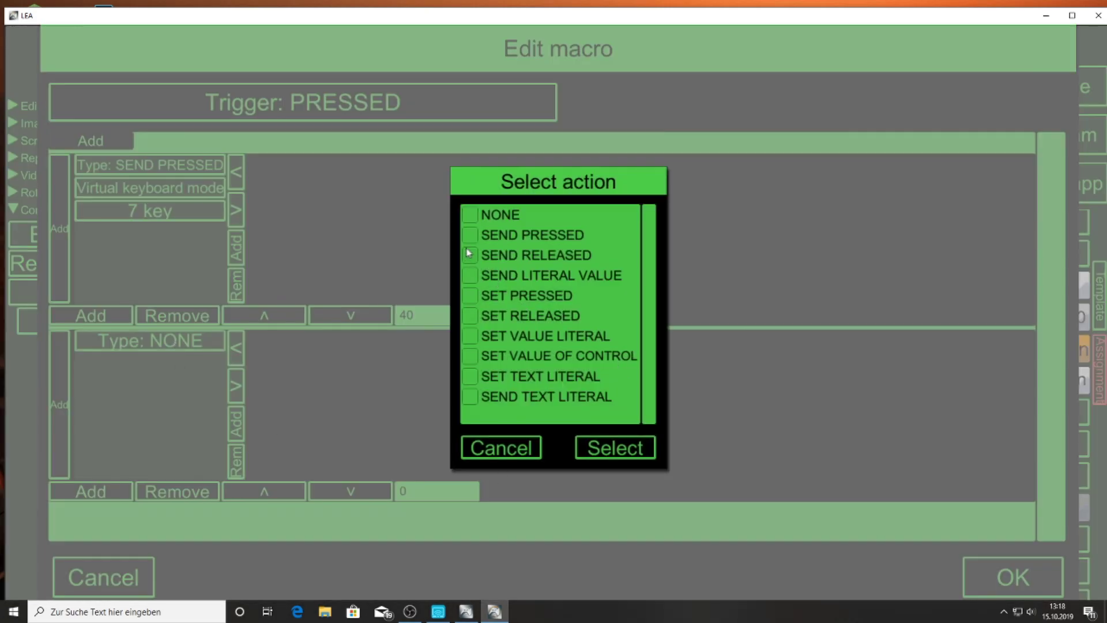
click(471, 256)
click(590, 450)
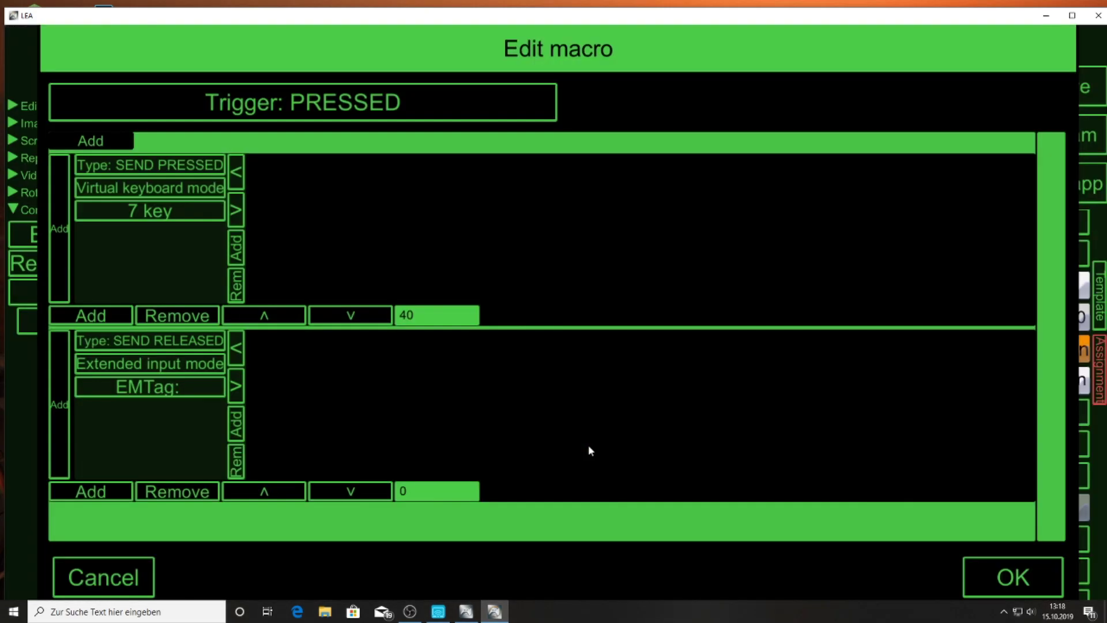
click(136, 387)
click(474, 421)
click(203, 367)
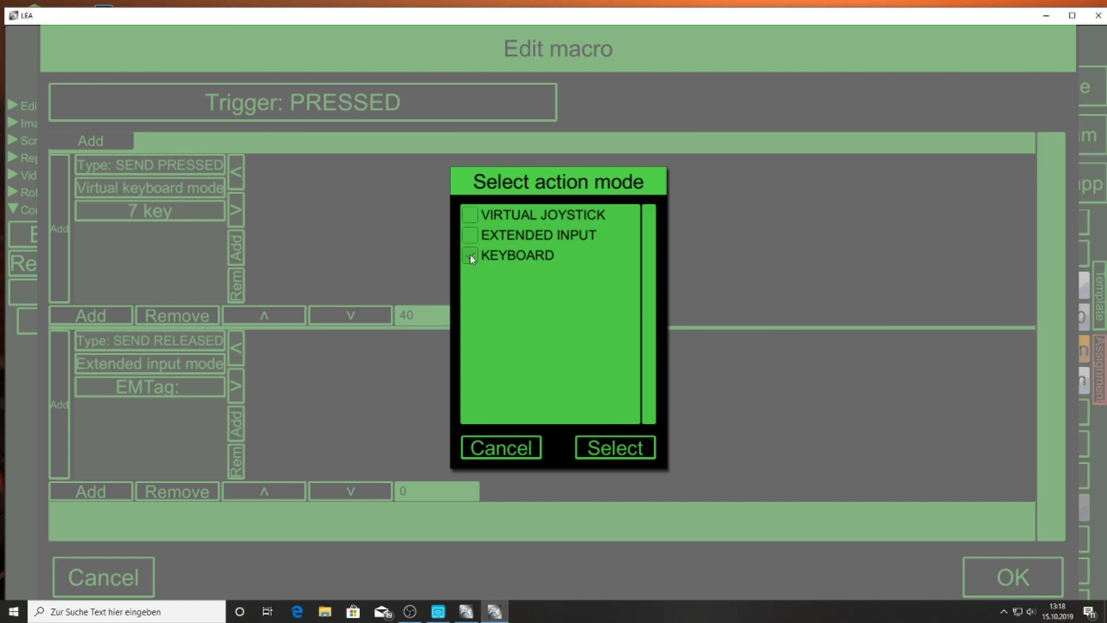
click(513, 451)
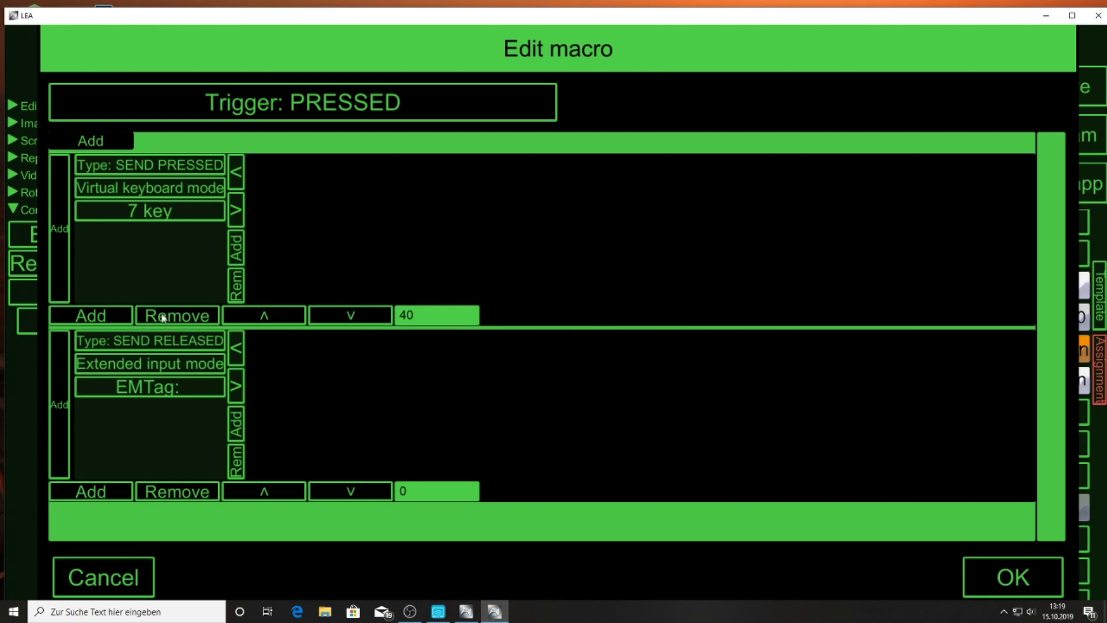
click(166, 491)
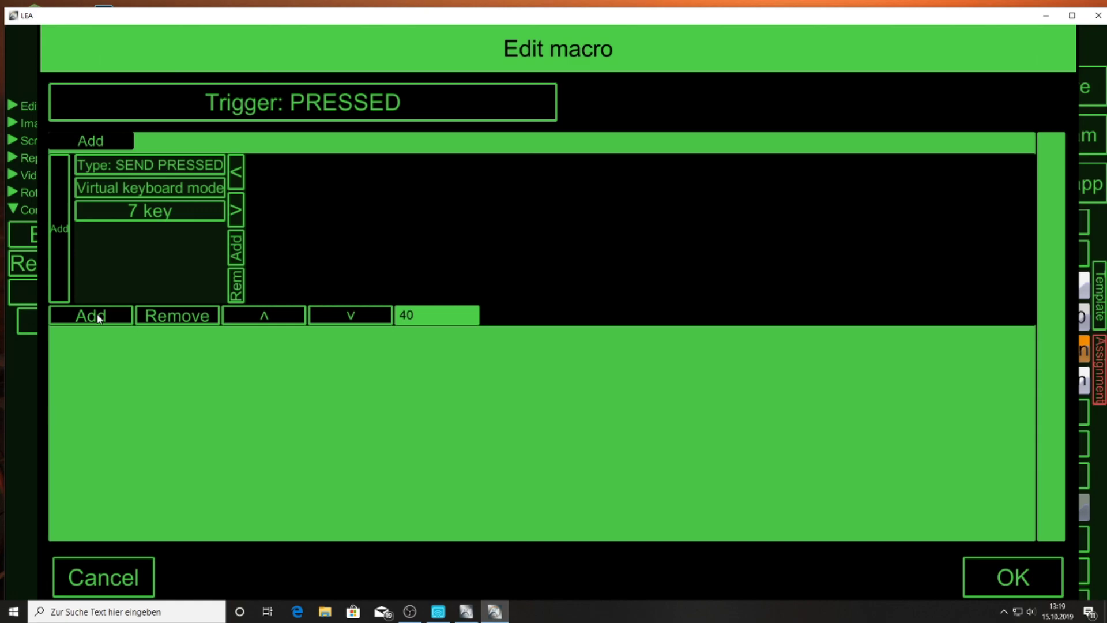
Add a second row to the switch button's macro with a SEND RELEASED action in keyboard mode
click(174, 190)
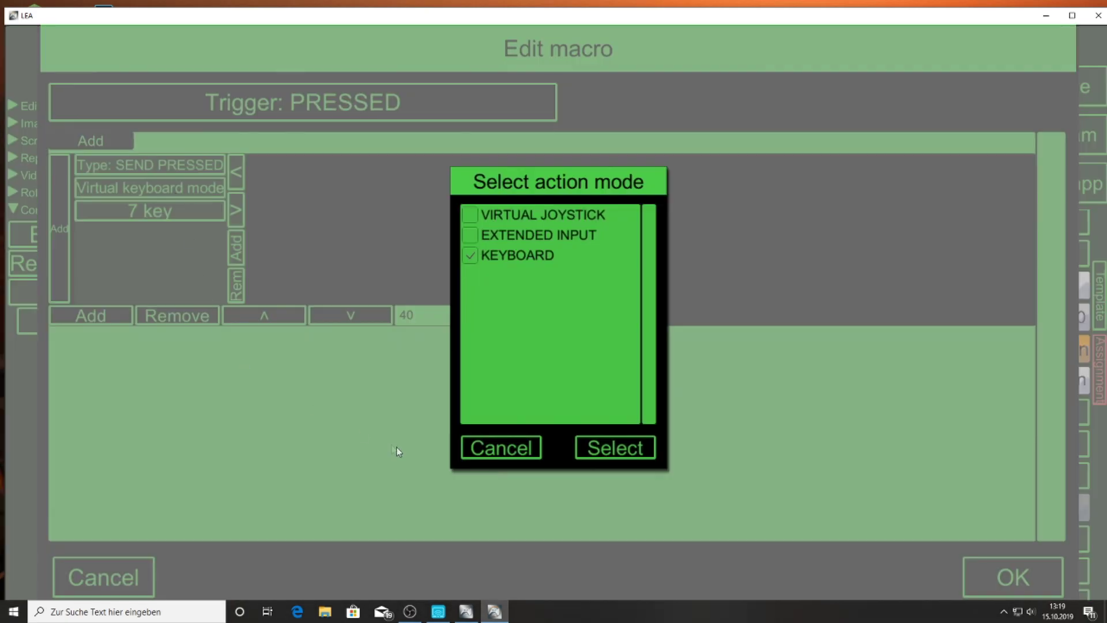
click(505, 450)
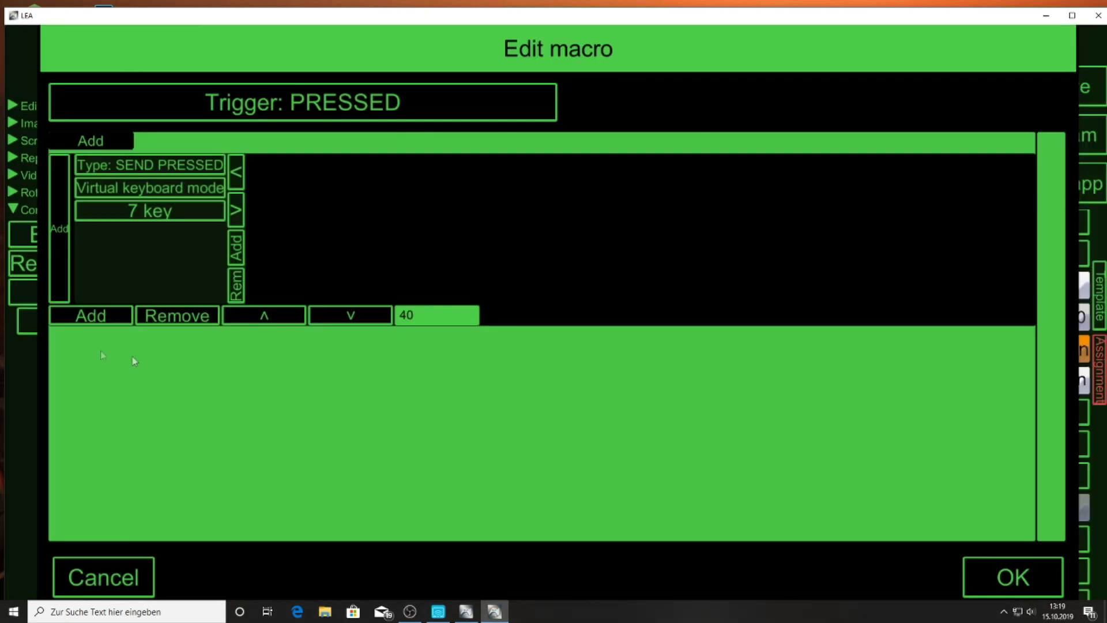
click(91, 317)
click(57, 403)
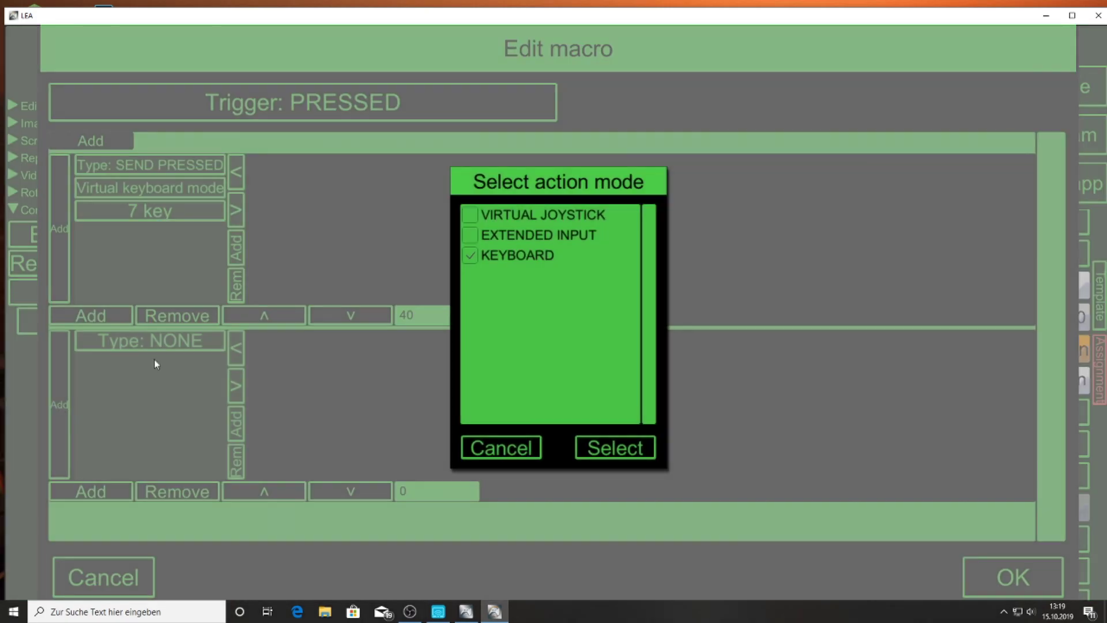
click(608, 448)
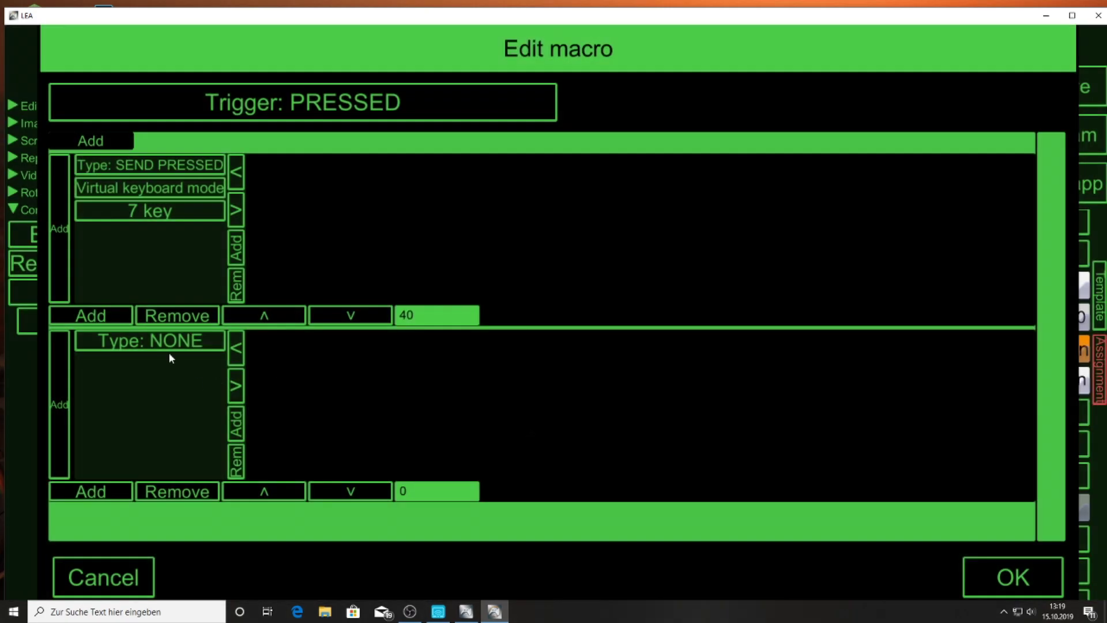
click(174, 342)
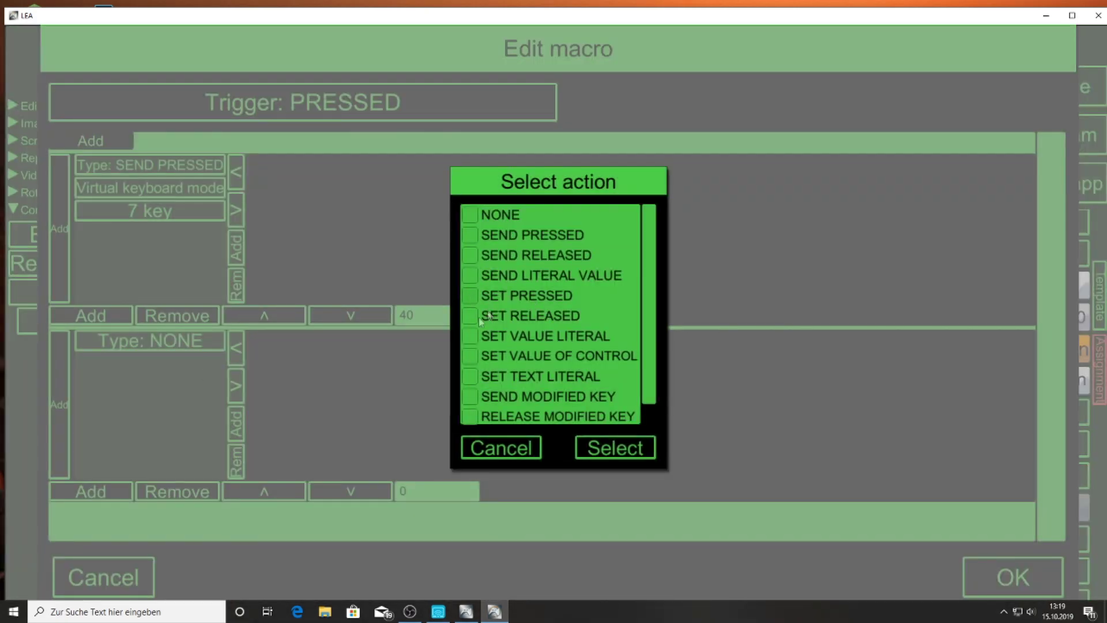
click(468, 258)
click(614, 448)
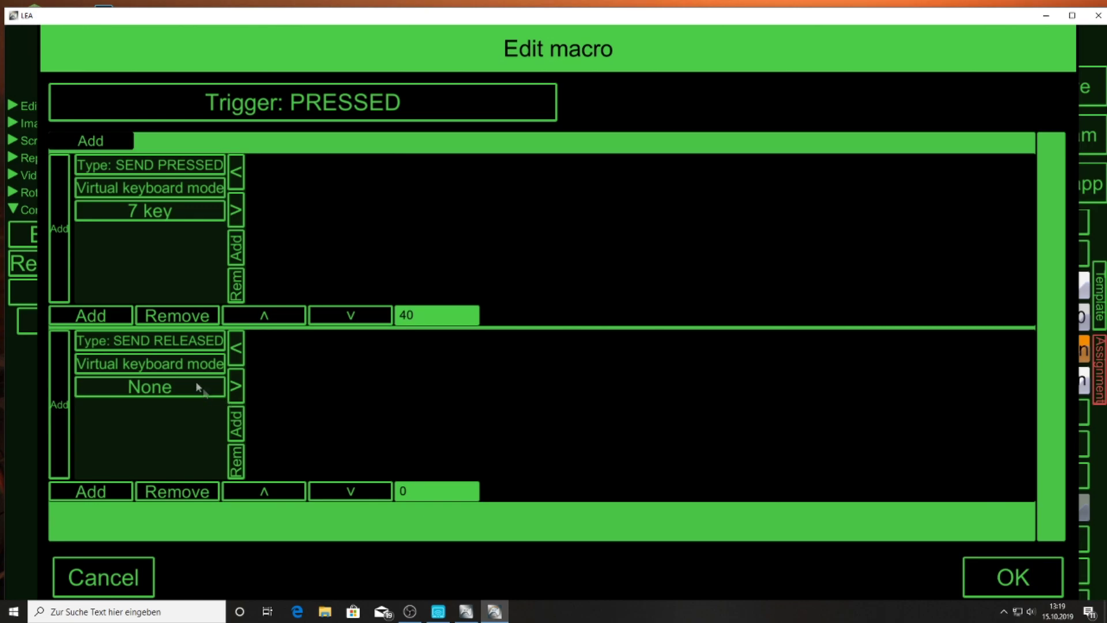
Assign the 7 key to the SEND RELEASED action and accept the macro
click(164, 387)
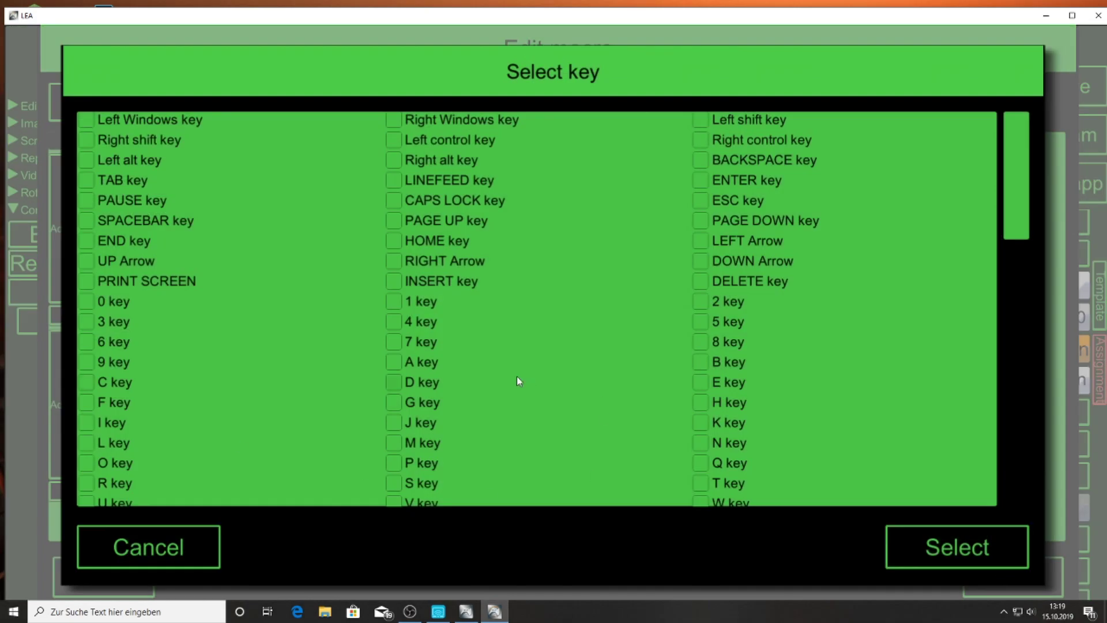
click(395, 342)
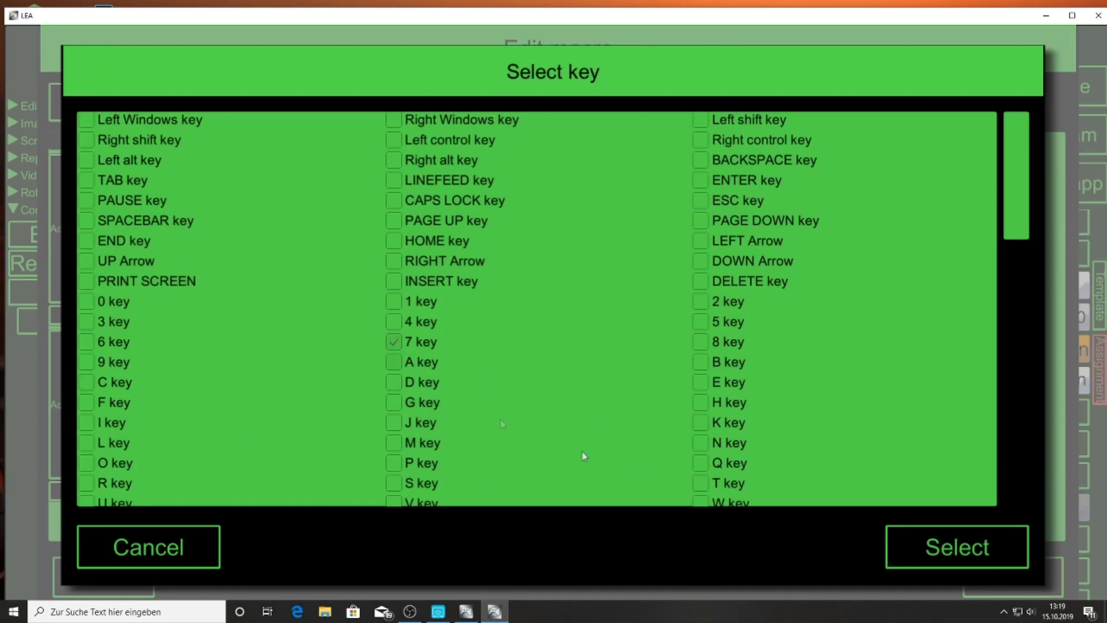
click(926, 538)
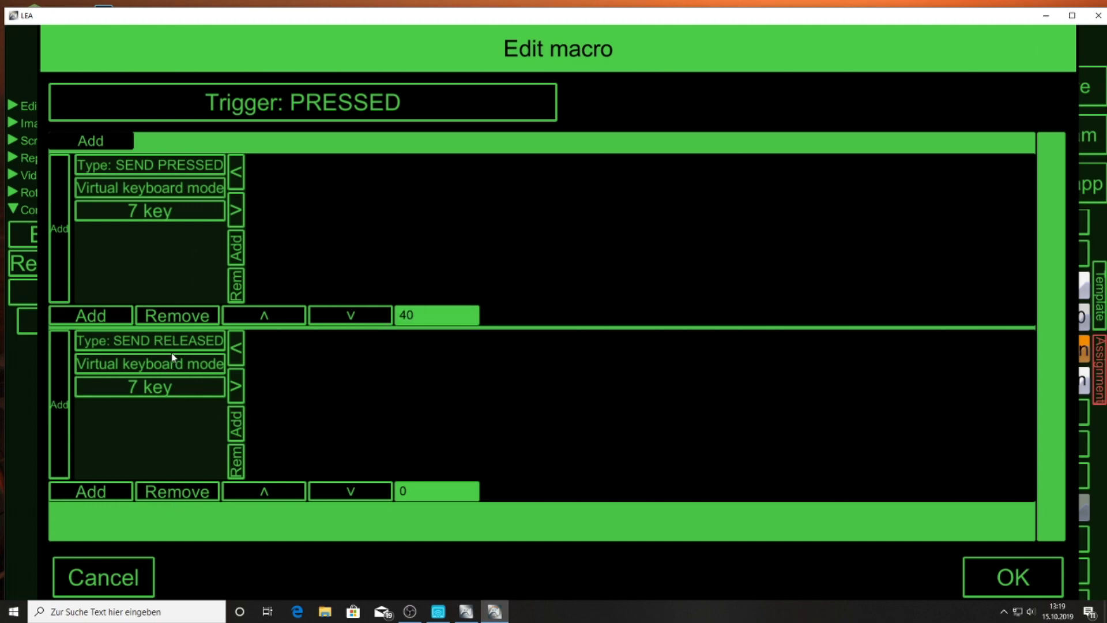
click(1013, 577)
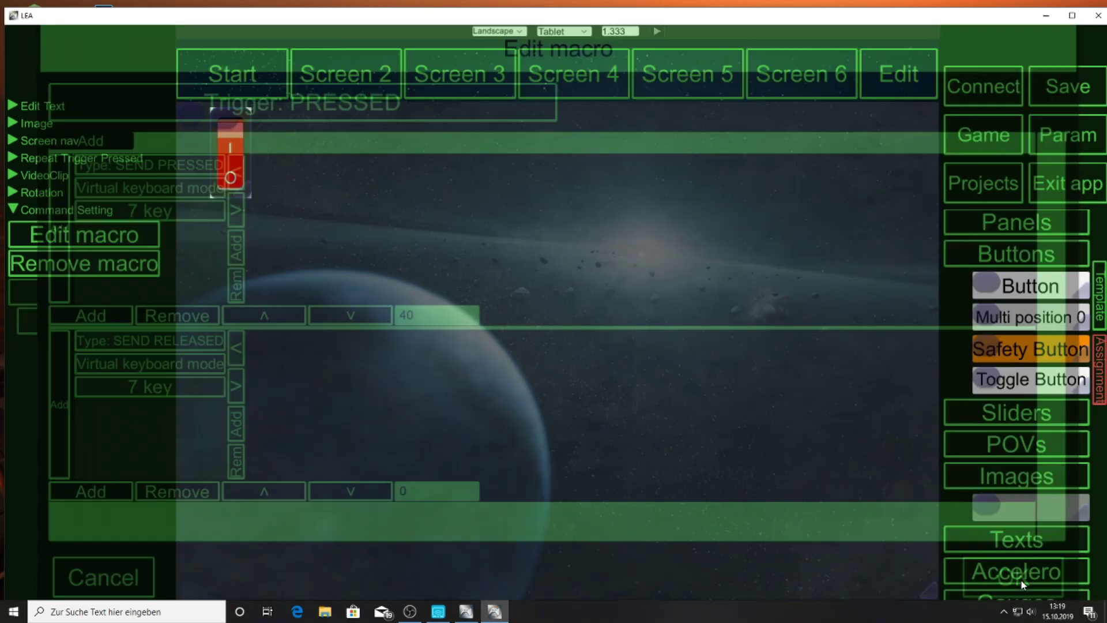
Test the switch button, review its image colour and repeat trigger settings, and open the projects
click(231, 149)
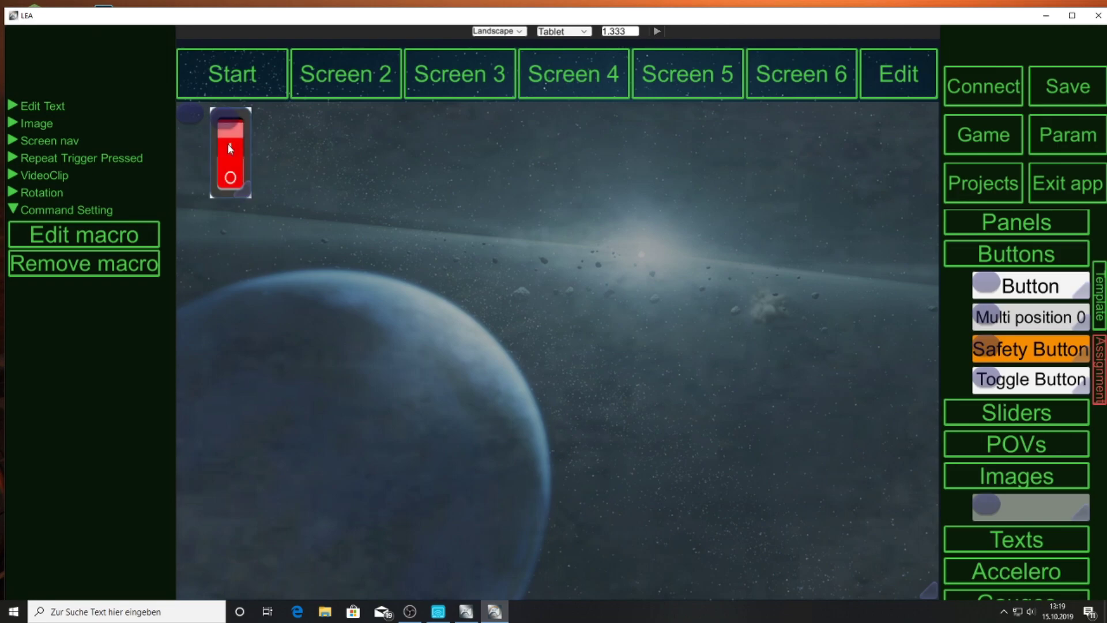
click(15, 124)
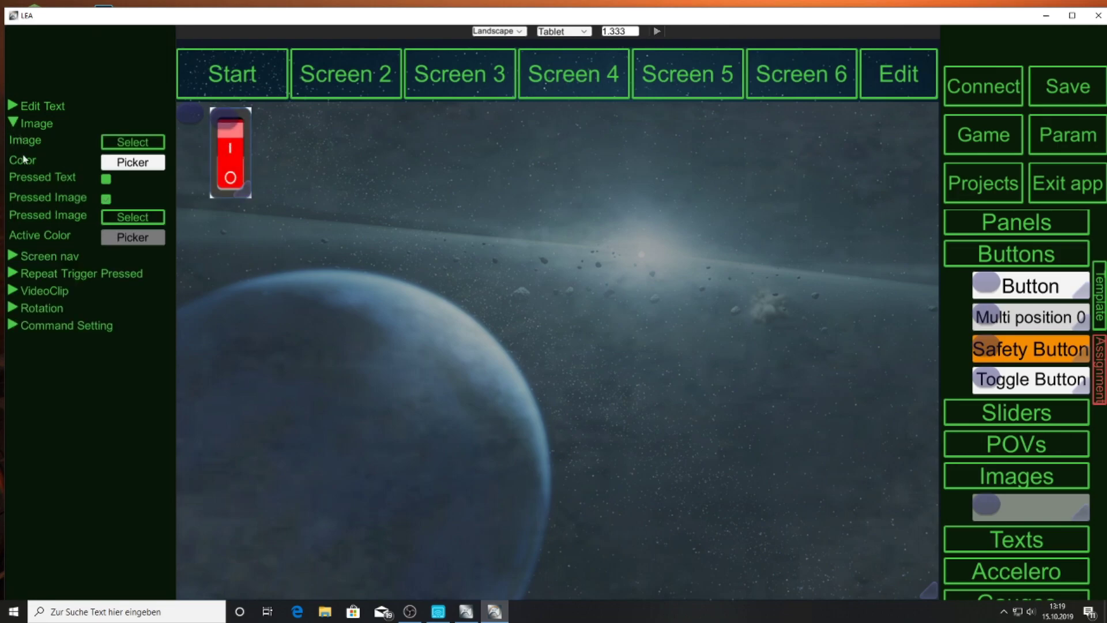
click(139, 166)
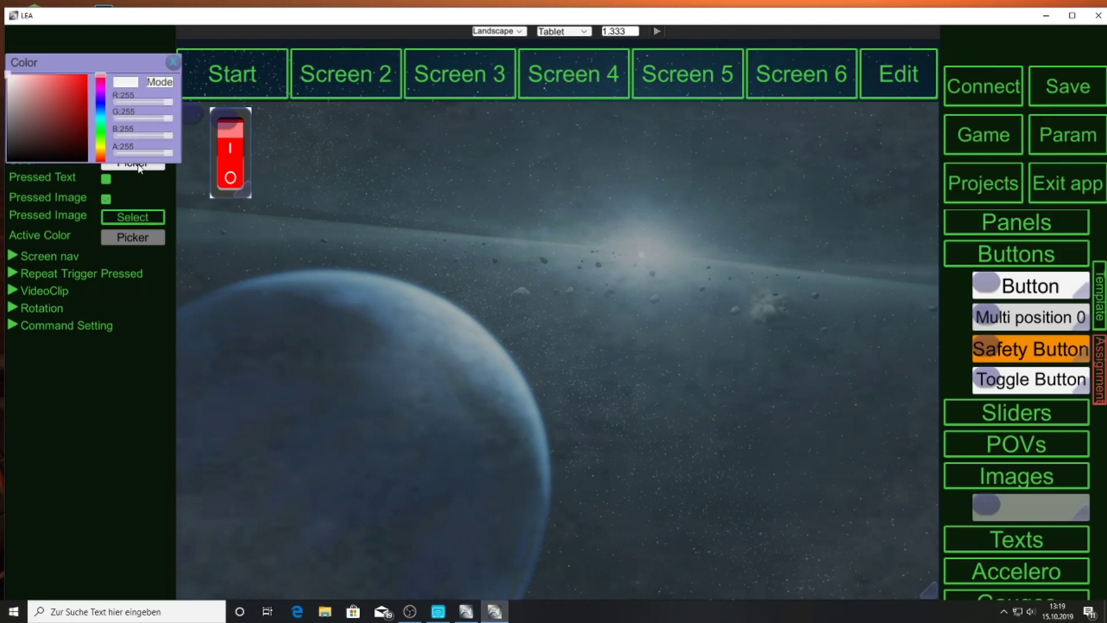
click(173, 63)
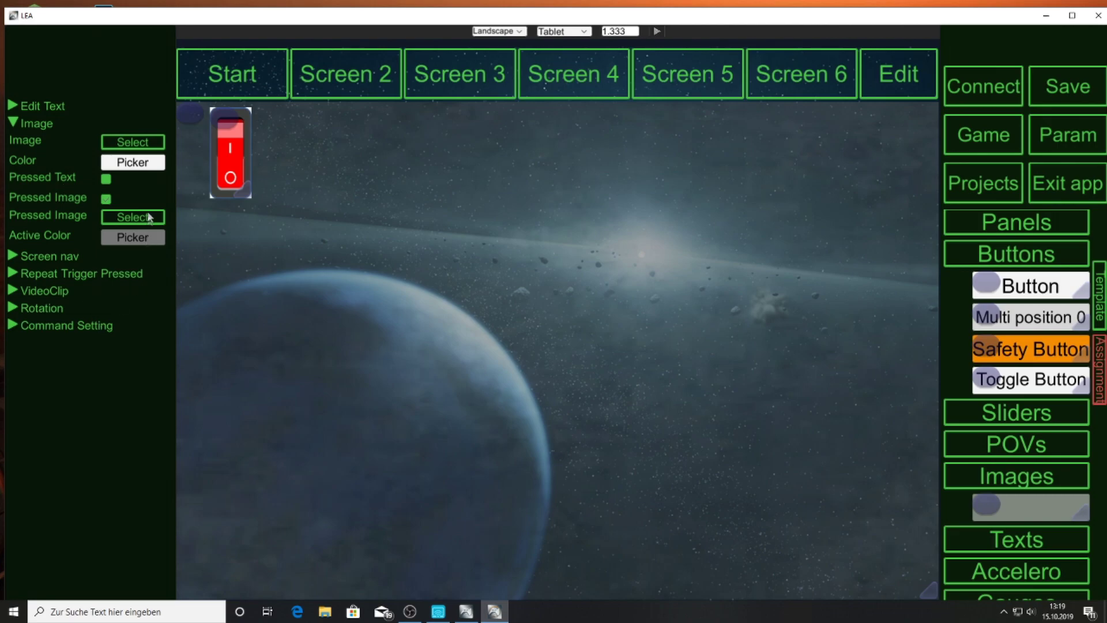
click(12, 273)
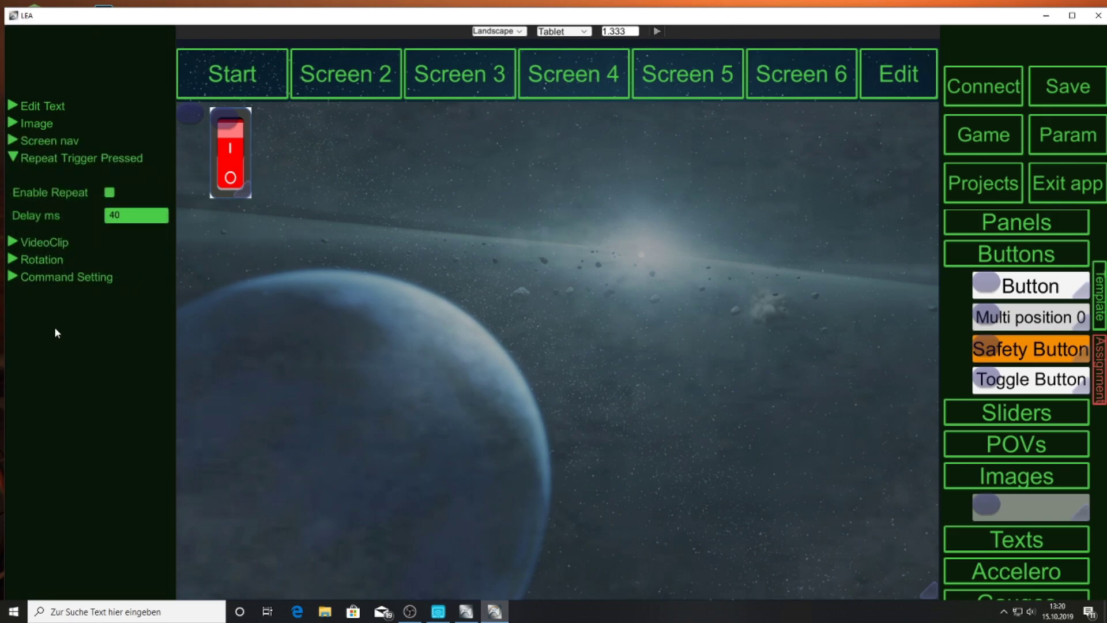
click(14, 157)
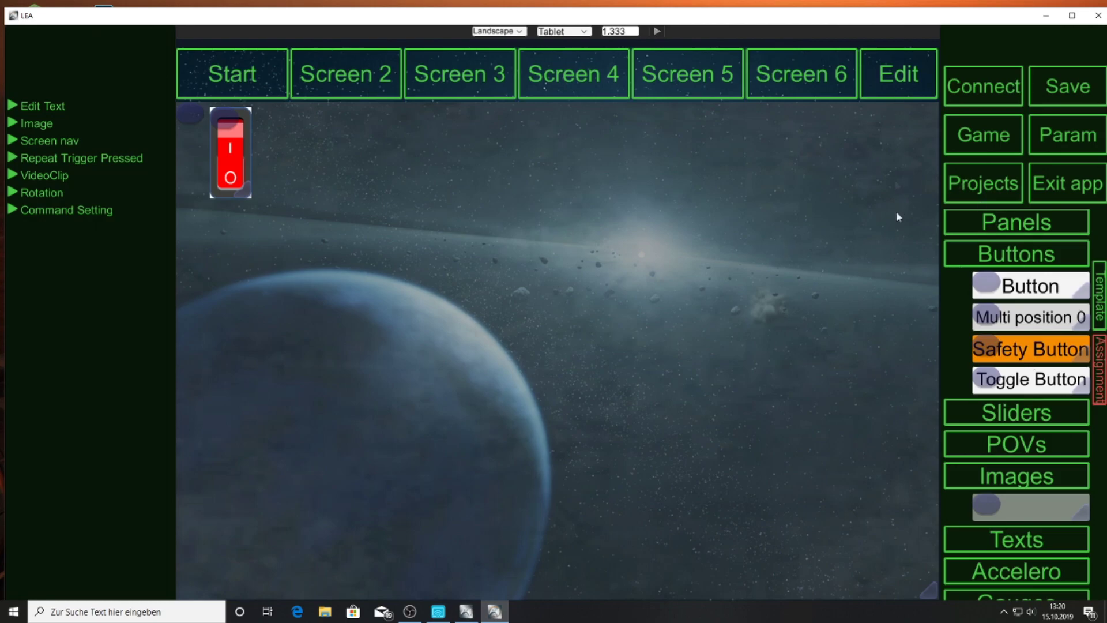
click(985, 182)
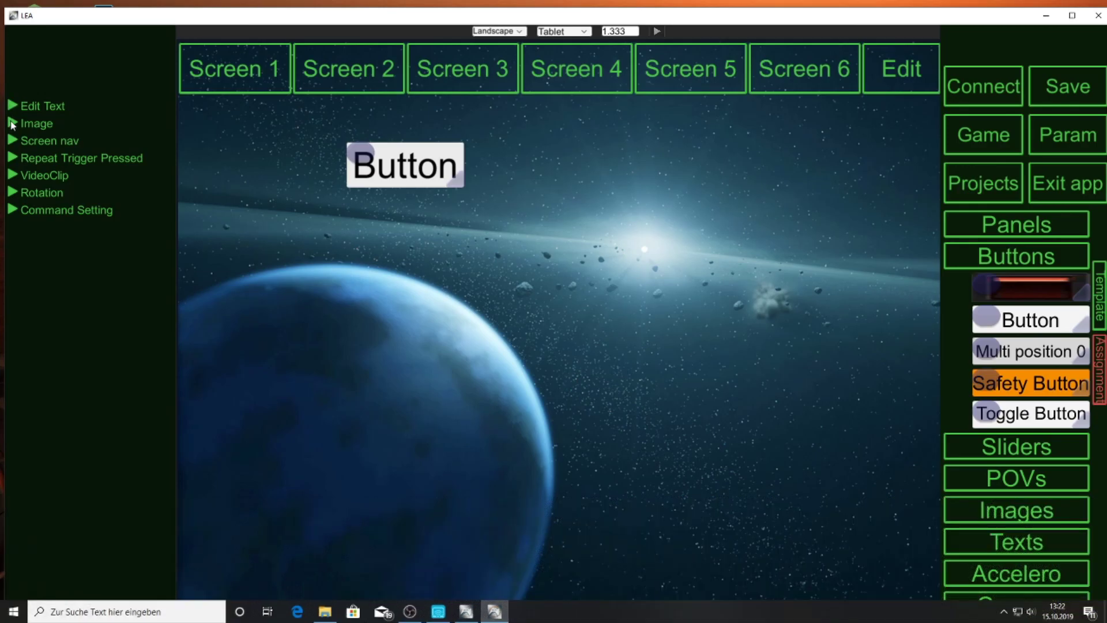
Open the image selection for the new button and preview images from afb off through BL RDR UP and blackSprite to Camera OFF
click(12, 124)
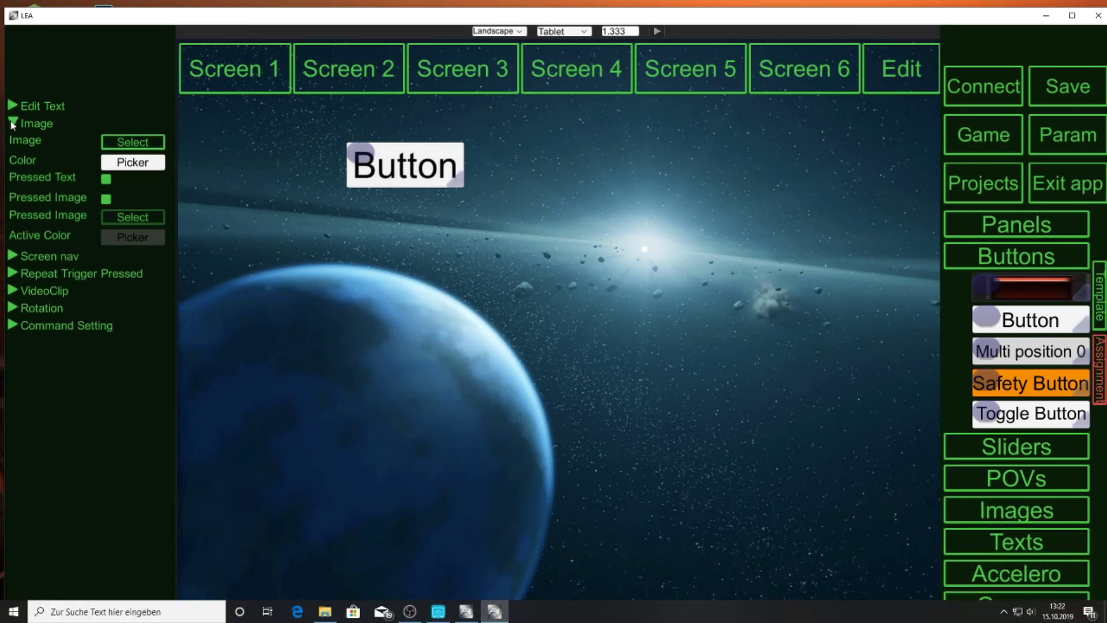
click(124, 144)
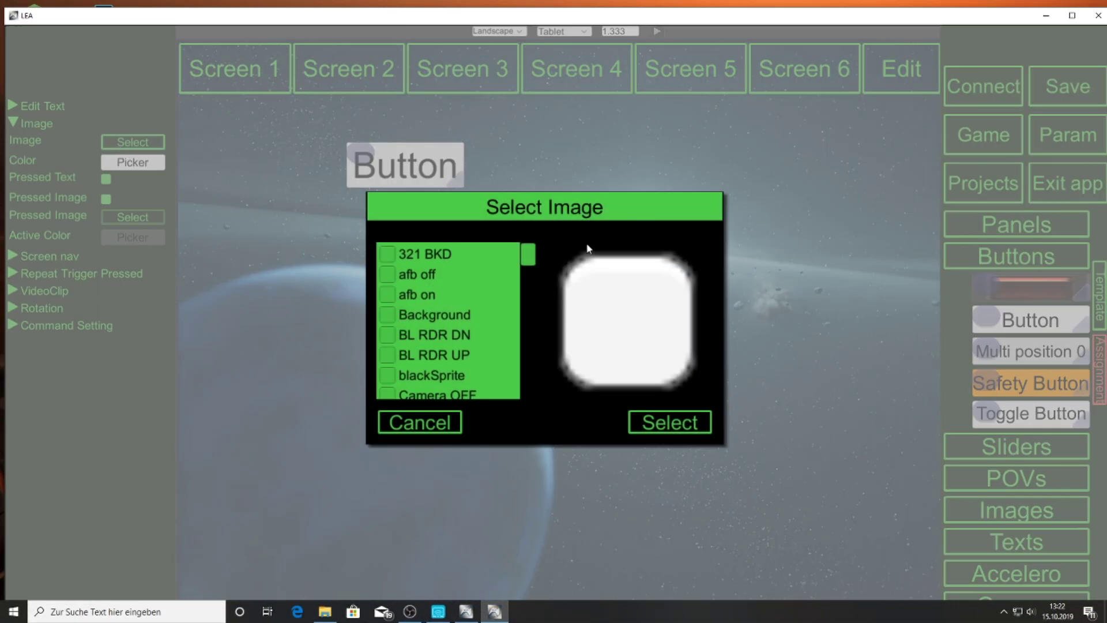
click(389, 276)
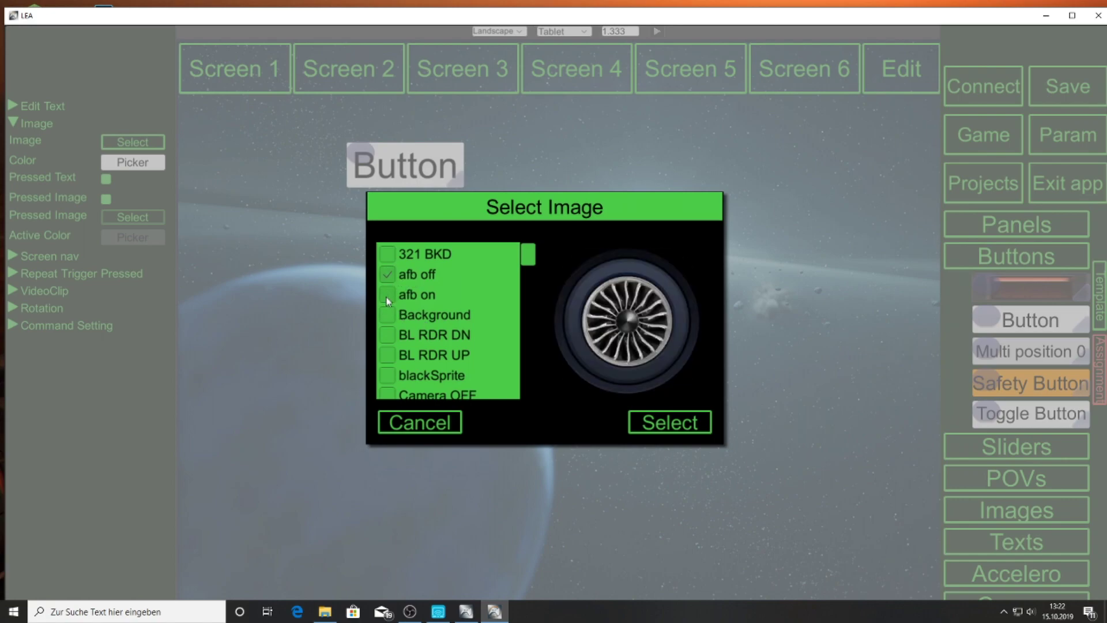
click(388, 296)
click(387, 336)
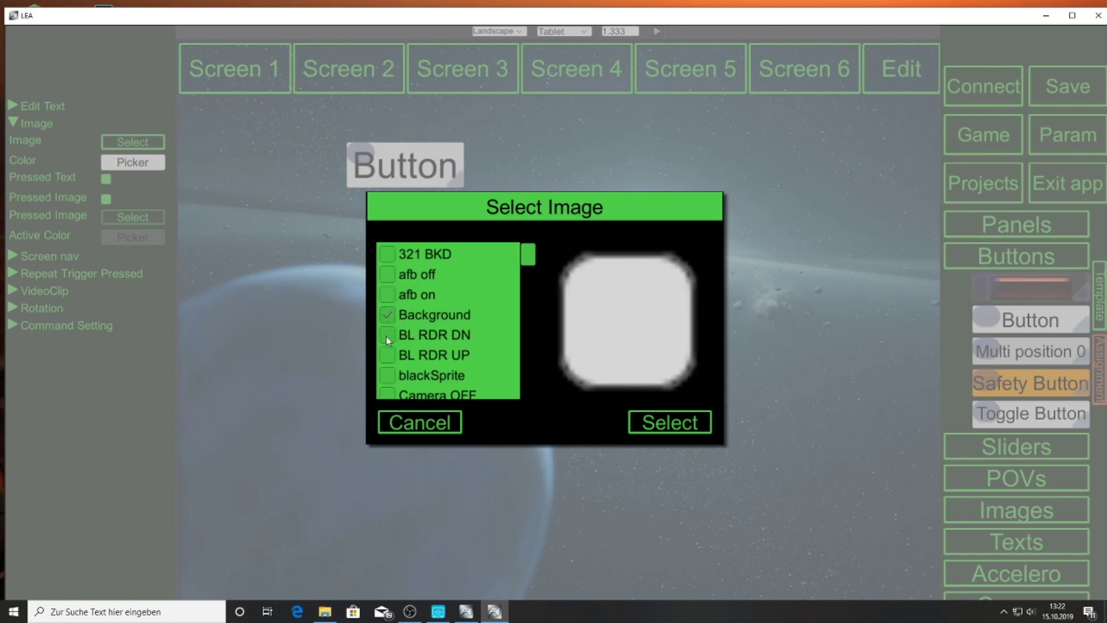
click(382, 360)
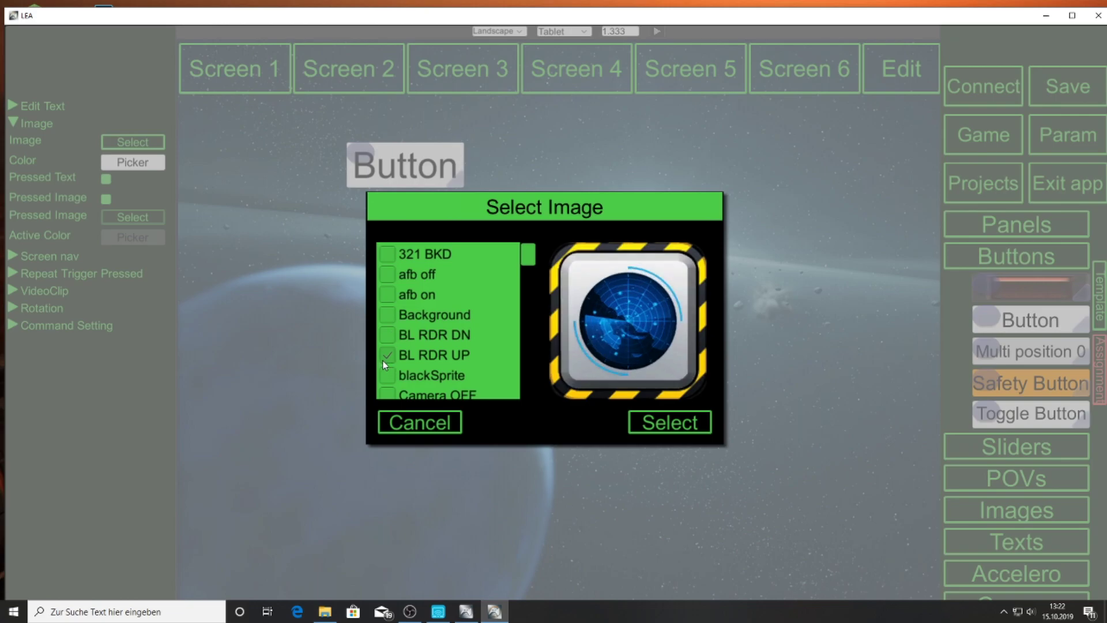
scroll(383, 361, down, 1)
click(385, 372)
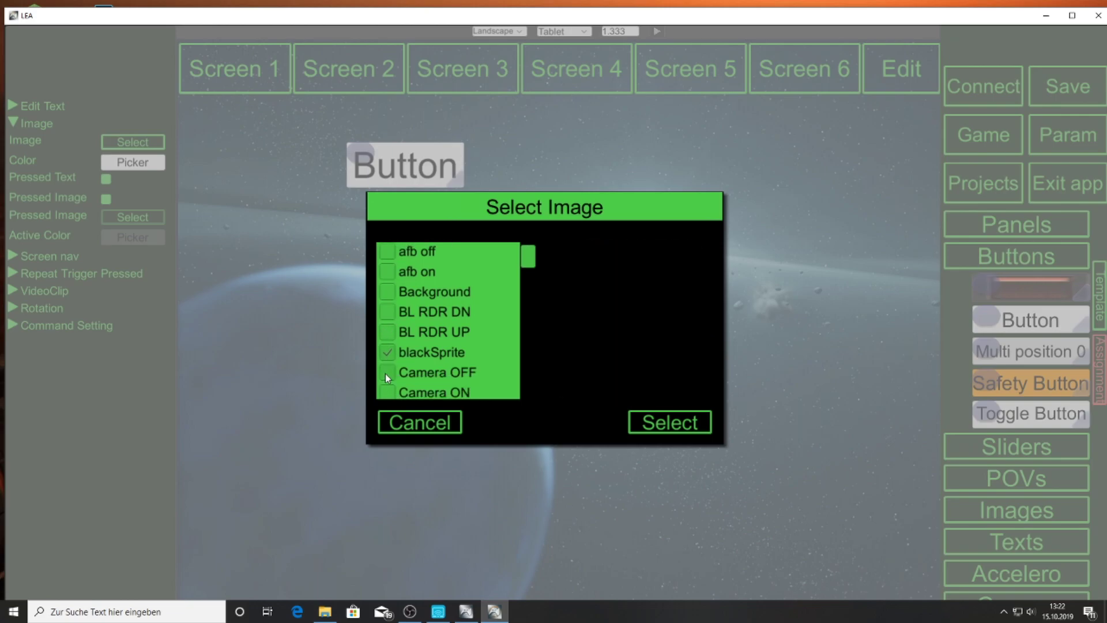
scroll(417, 364, down, 2)
scroll(416, 365, down, 2)
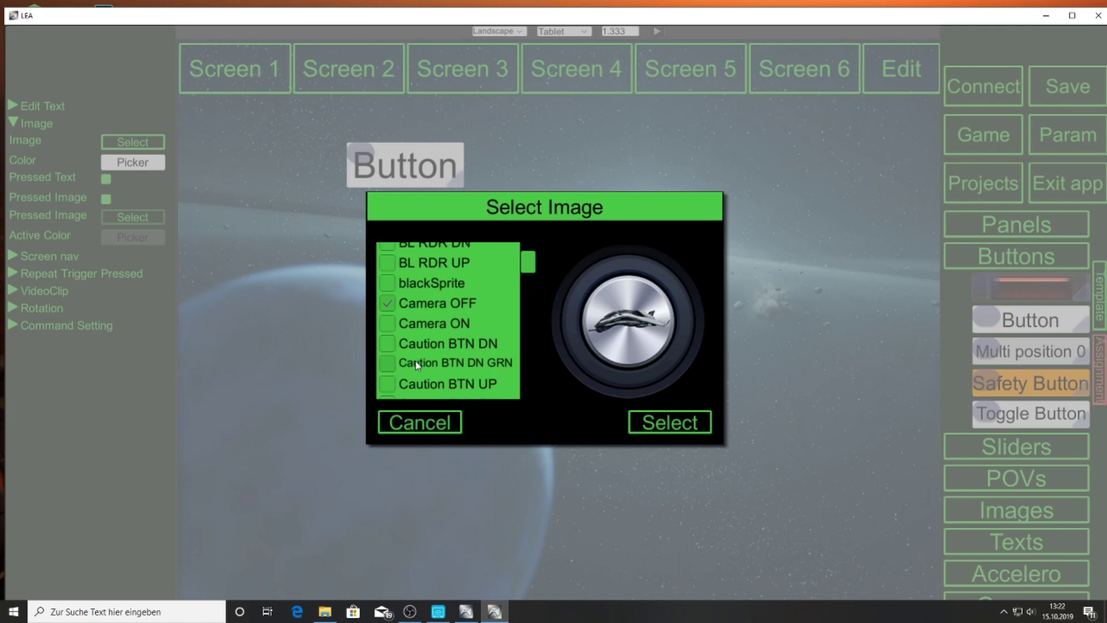
Preview the Caution button images, including Caution BTN DN, BTN UP, FND UP, TGT DN BTN and TGT UP BTN
click(415, 334)
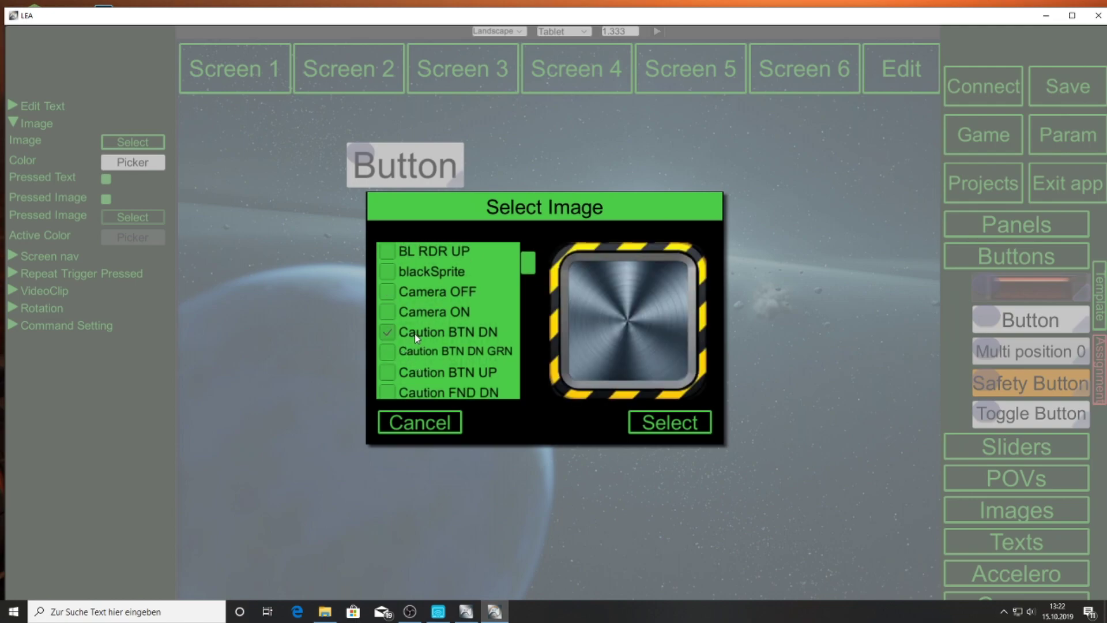
click(414, 369)
scroll(414, 368, down, 2)
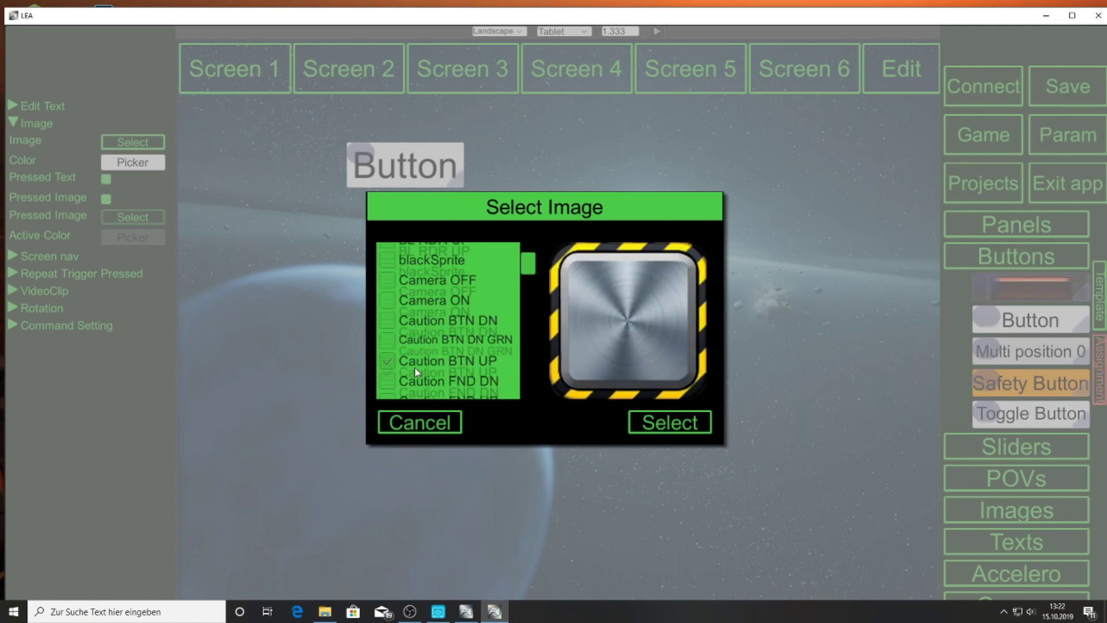
click(414, 368)
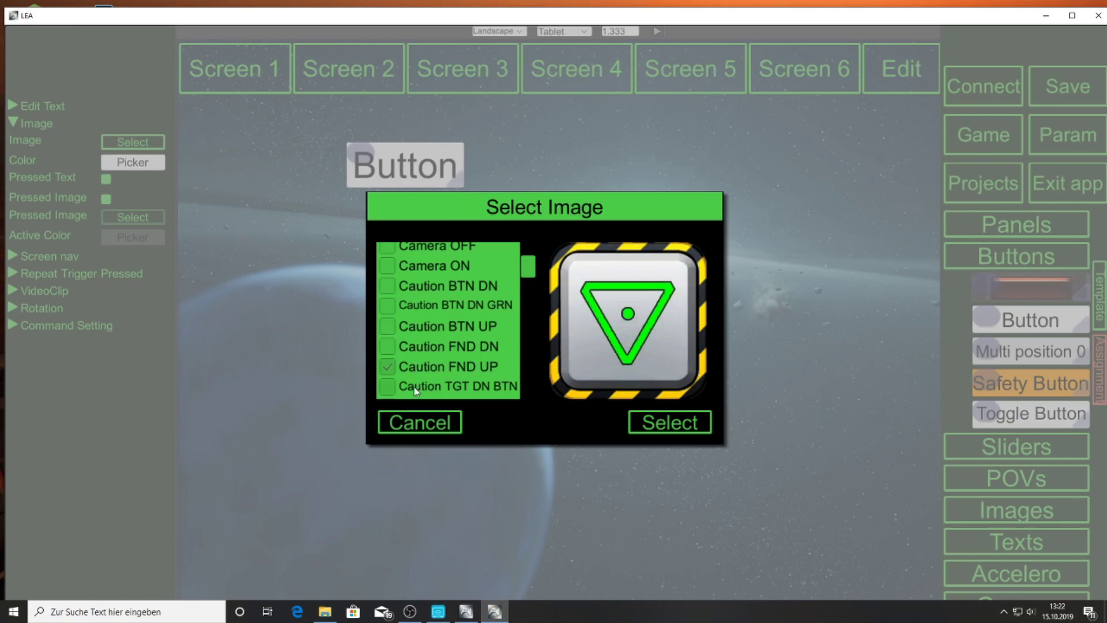
click(416, 387)
scroll(443, 350, down, 3)
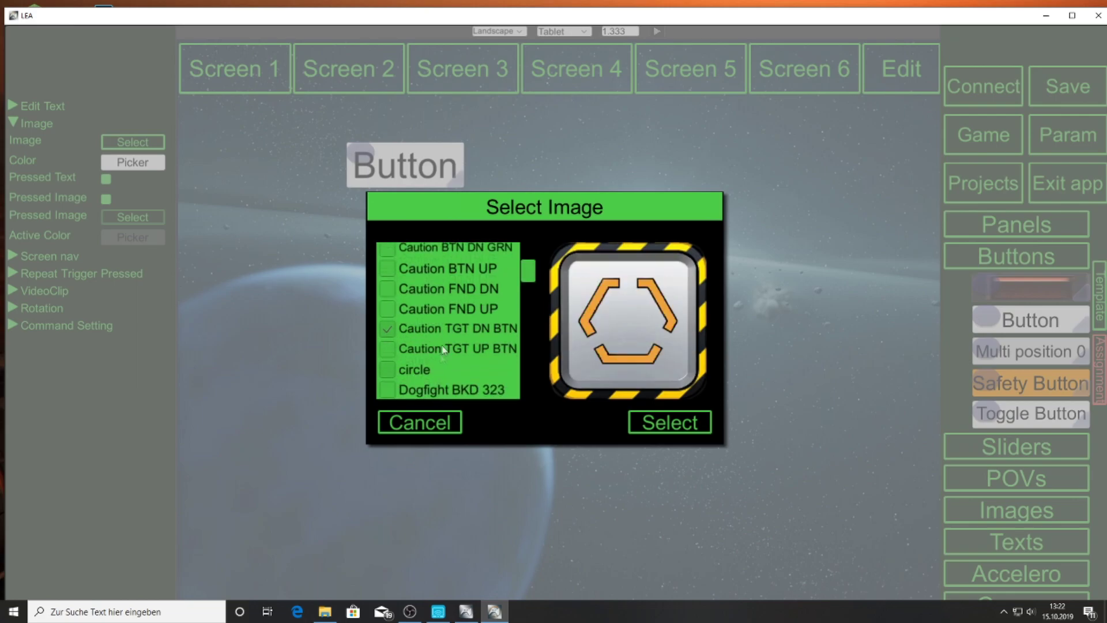
click(443, 347)
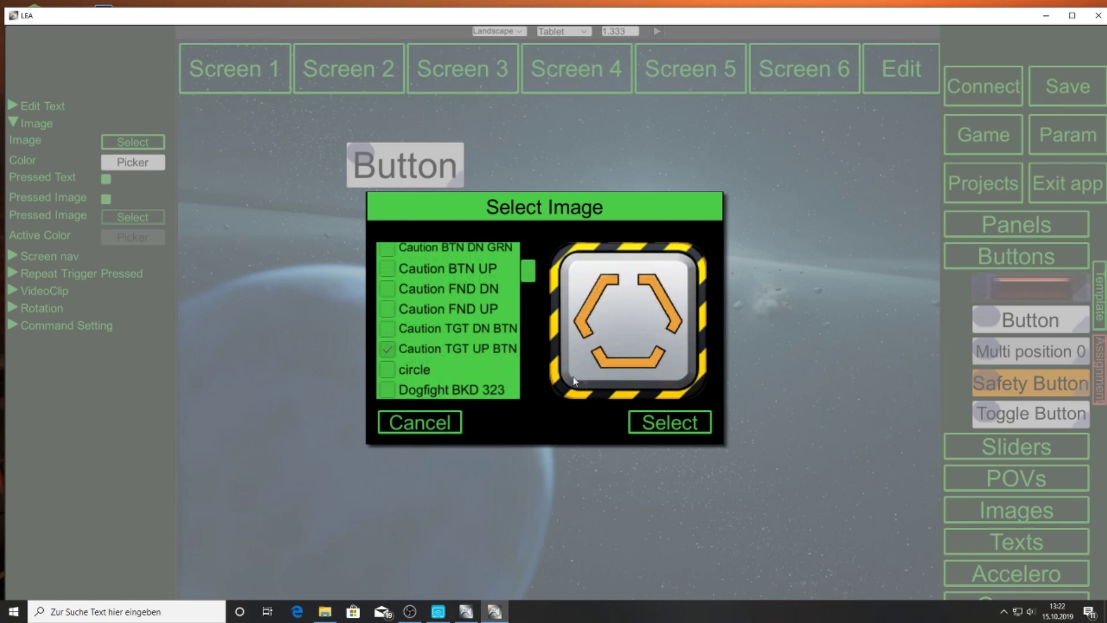
Preview the Emotes BKD, Fichier 3, Front Shield, gamepad and gamepad_inv images
scroll(466, 361, down, 3)
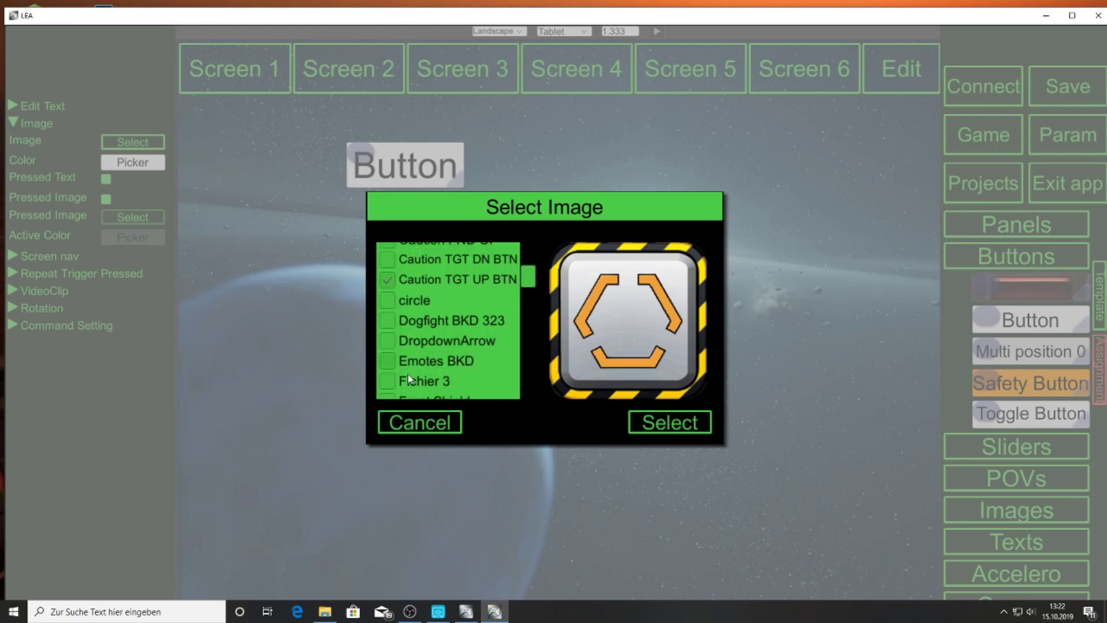
click(428, 362)
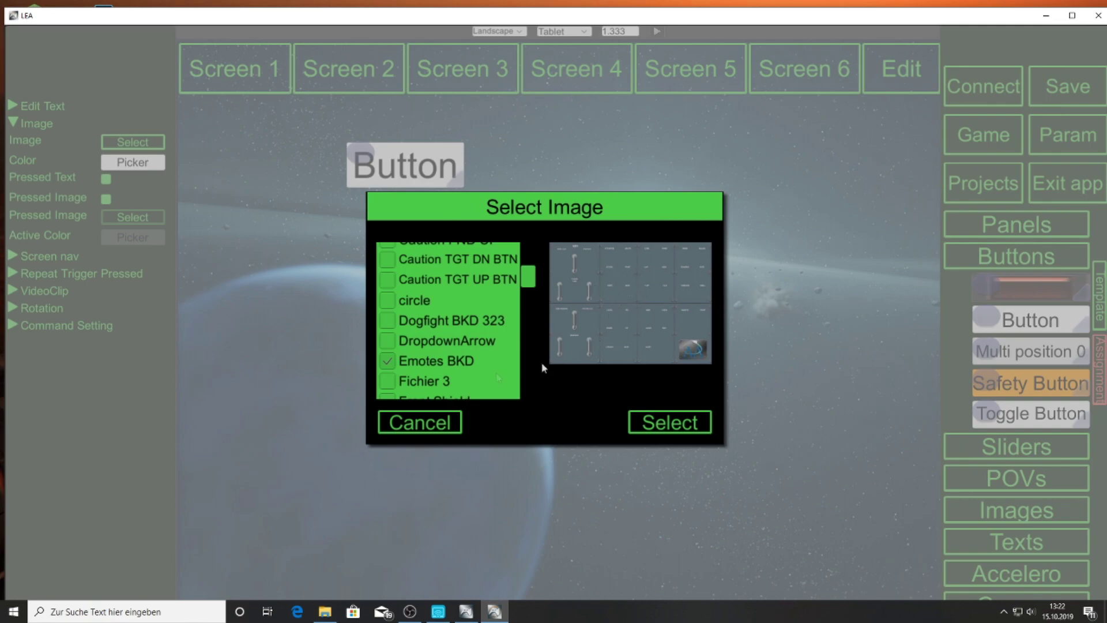
click(414, 384)
scroll(433, 374, down, 2)
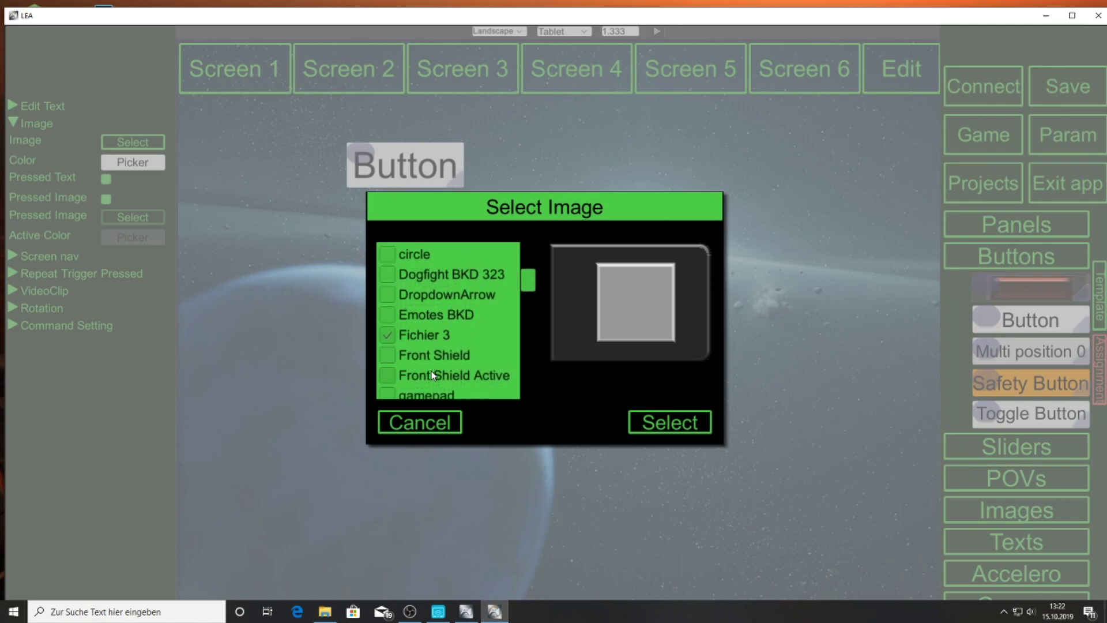
click(390, 355)
scroll(485, 313, down, 2)
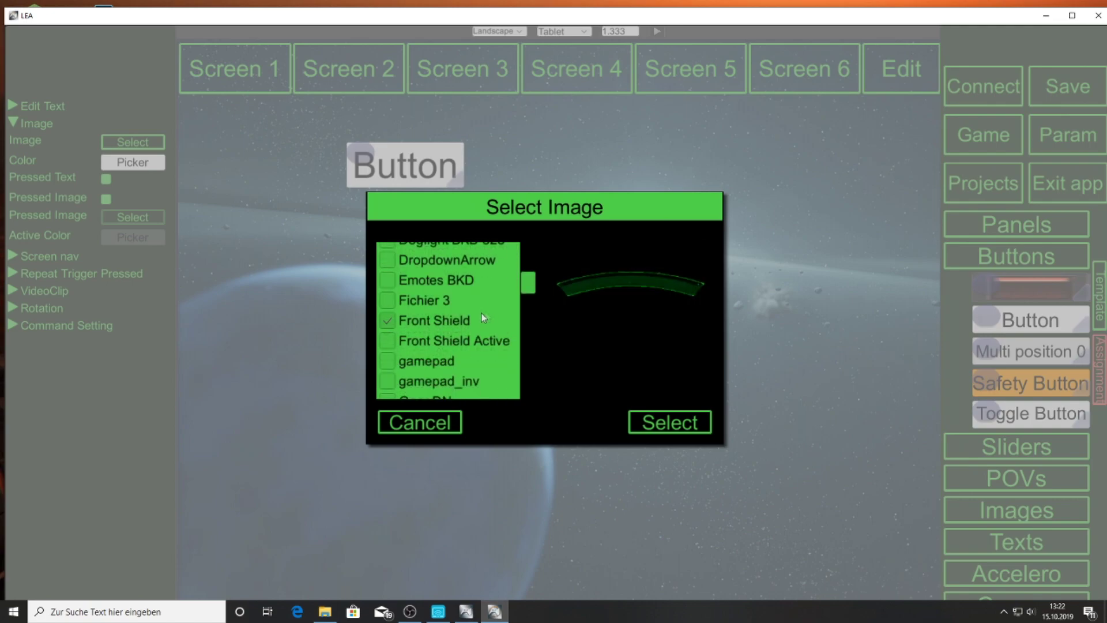
click(390, 364)
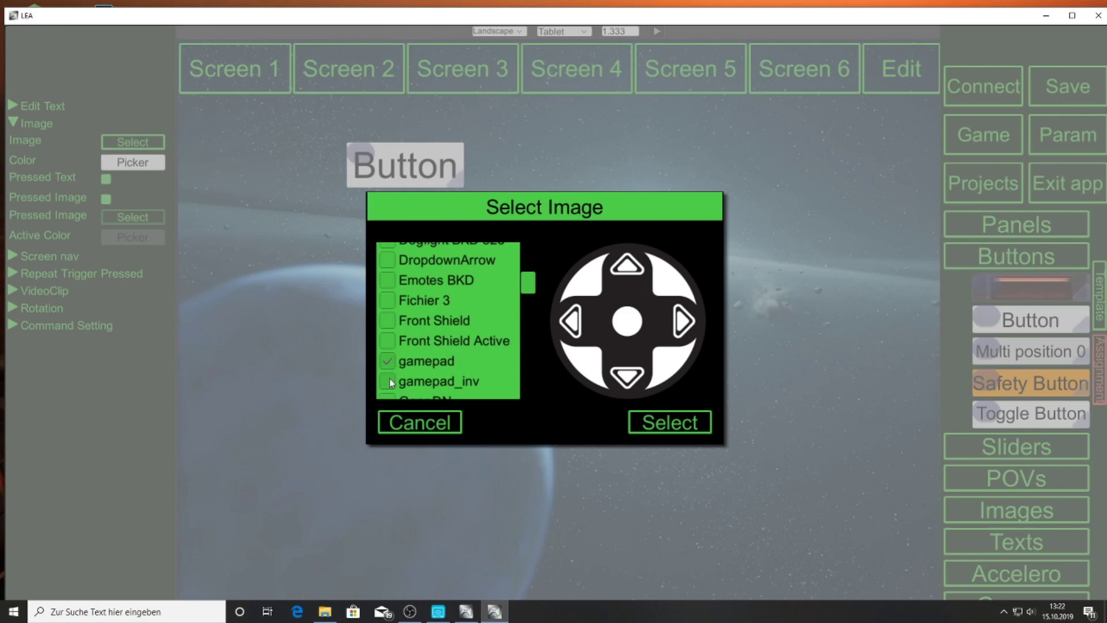
click(392, 382)
scroll(436, 366, down, 2)
scroll(437, 365, down, 3)
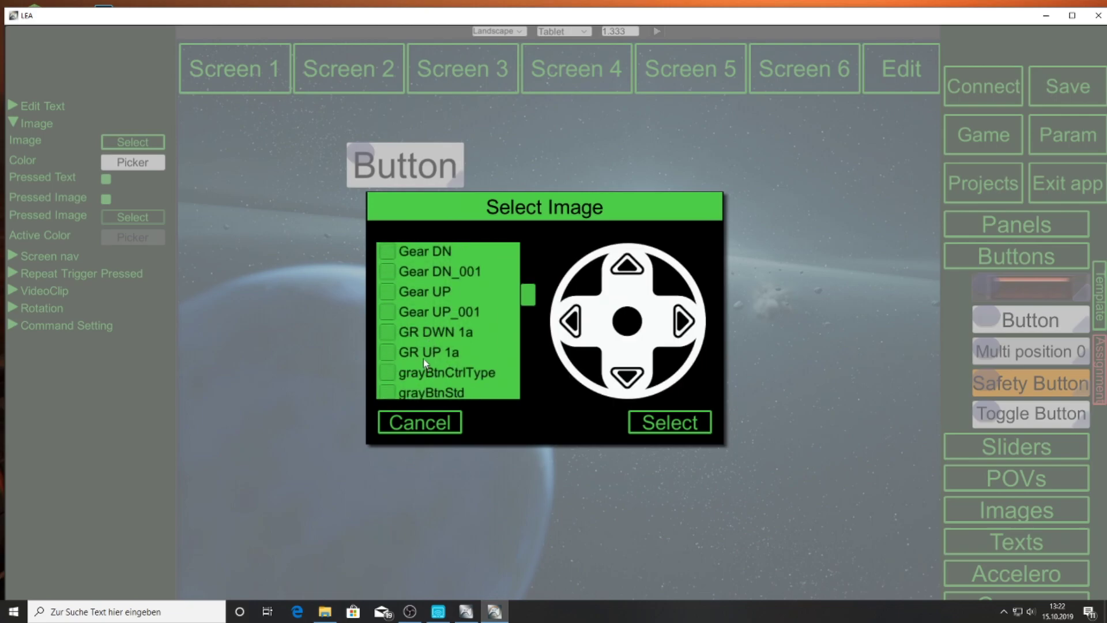
Compare the landing gear images such as Gear UP and GR UP 1a with grayBtnStd and grayBtnCtrlType
click(387, 311)
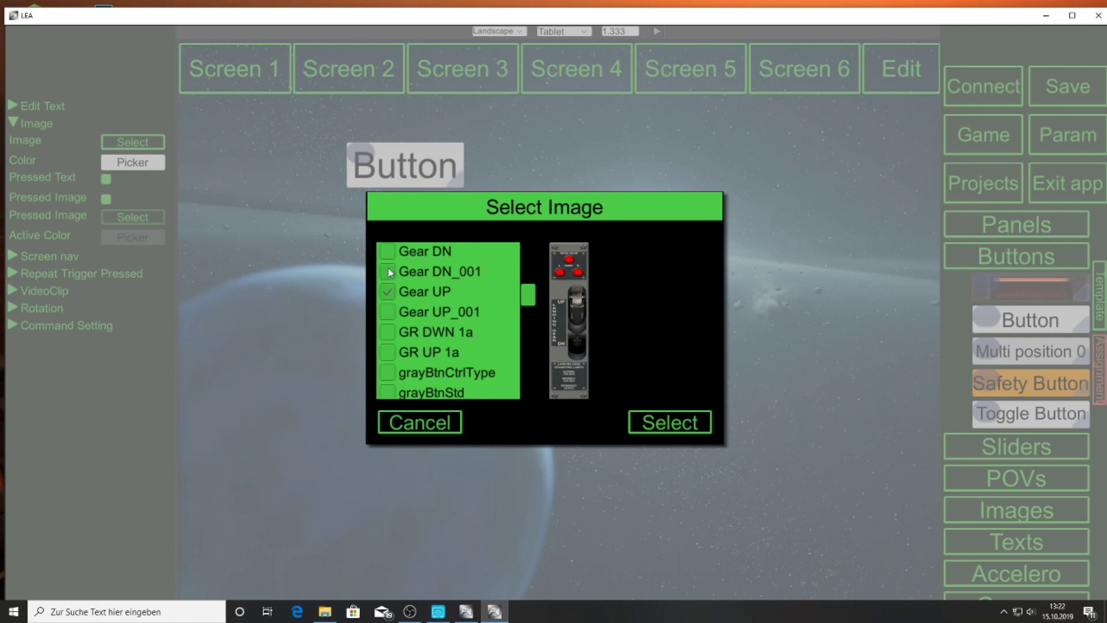
click(388, 271)
click(388, 332)
click(387, 353)
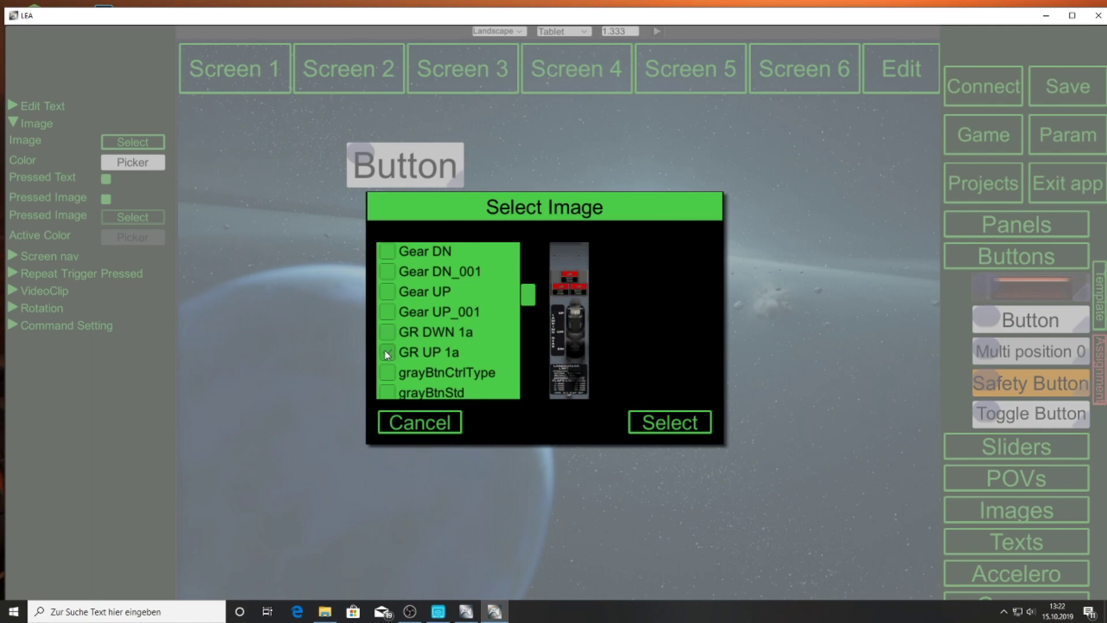
scroll(385, 351, down, 1)
click(385, 348)
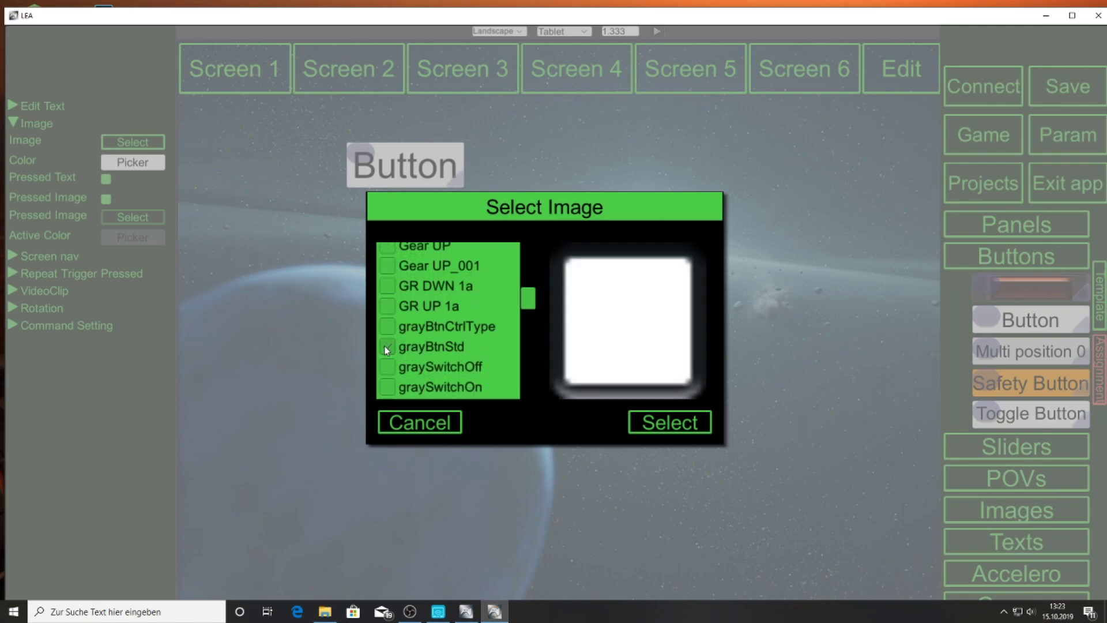
click(388, 328)
Assign the GR UP 1a image to the button and stretch the button downward into a tall landing gear panel
click(391, 307)
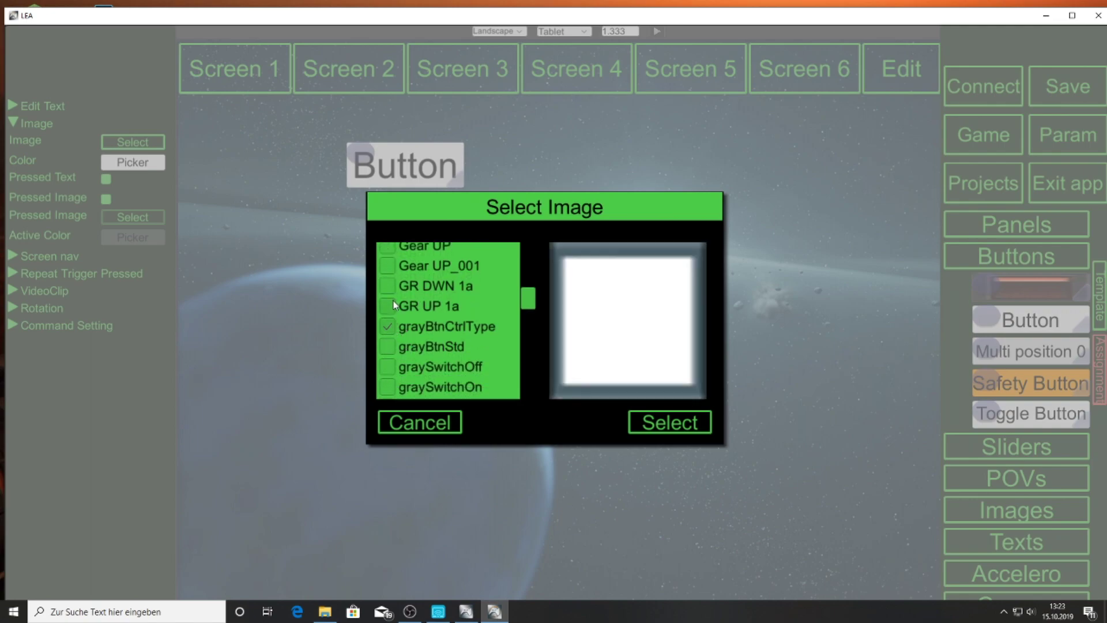
click(664, 430)
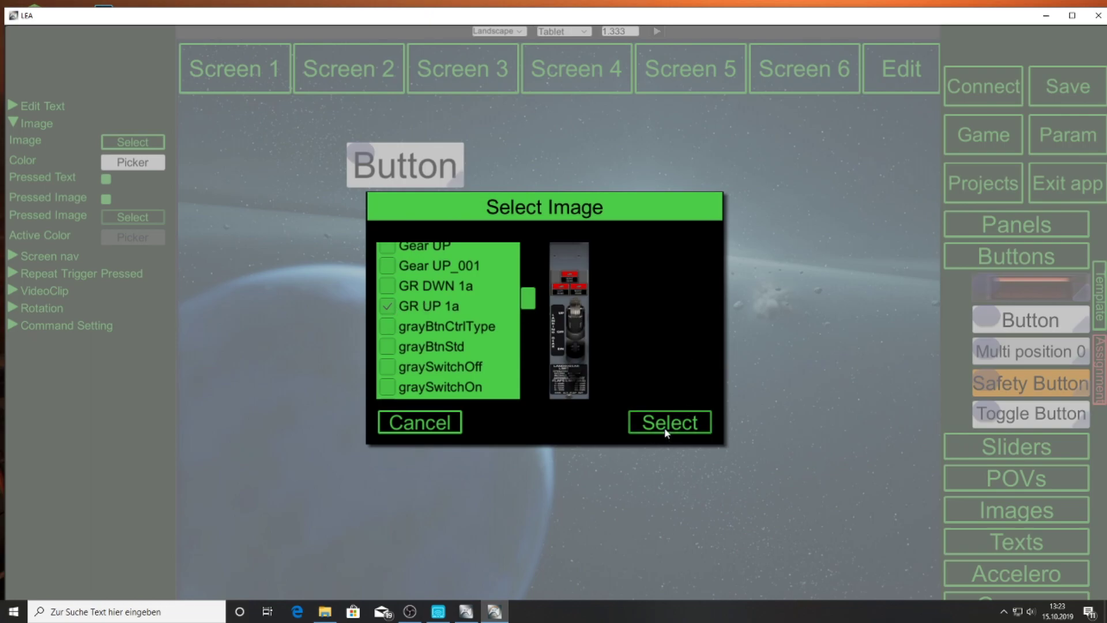
drag(461, 186, 461, 535)
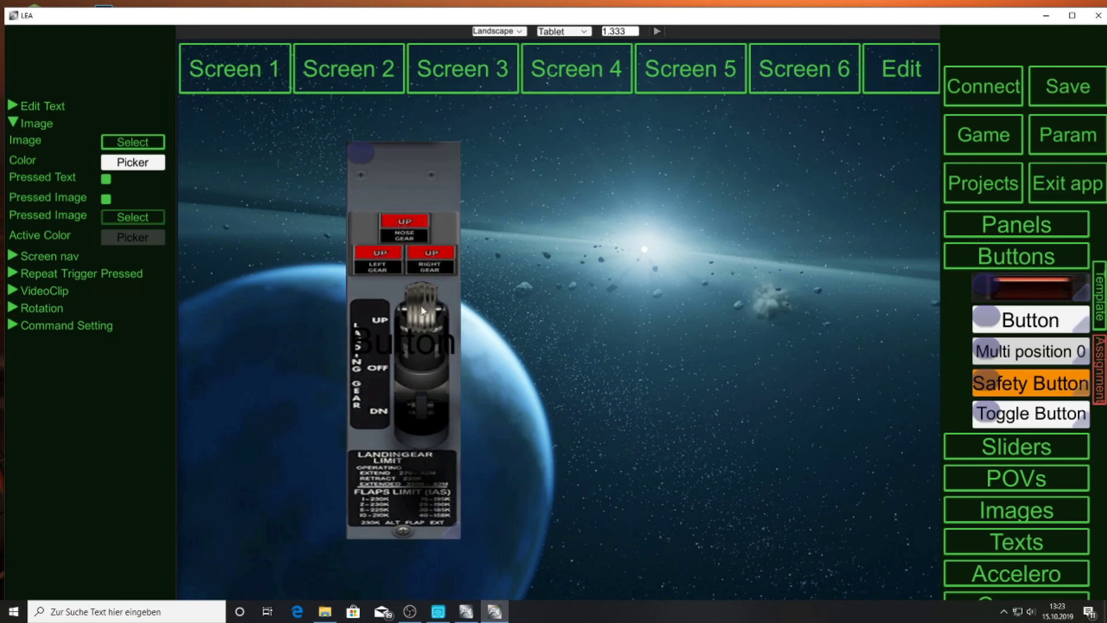
mouse_move(389, 280)
mouse_down()
mouse_move(461, 183)
mouse_move(397, 266)
mouse_up()
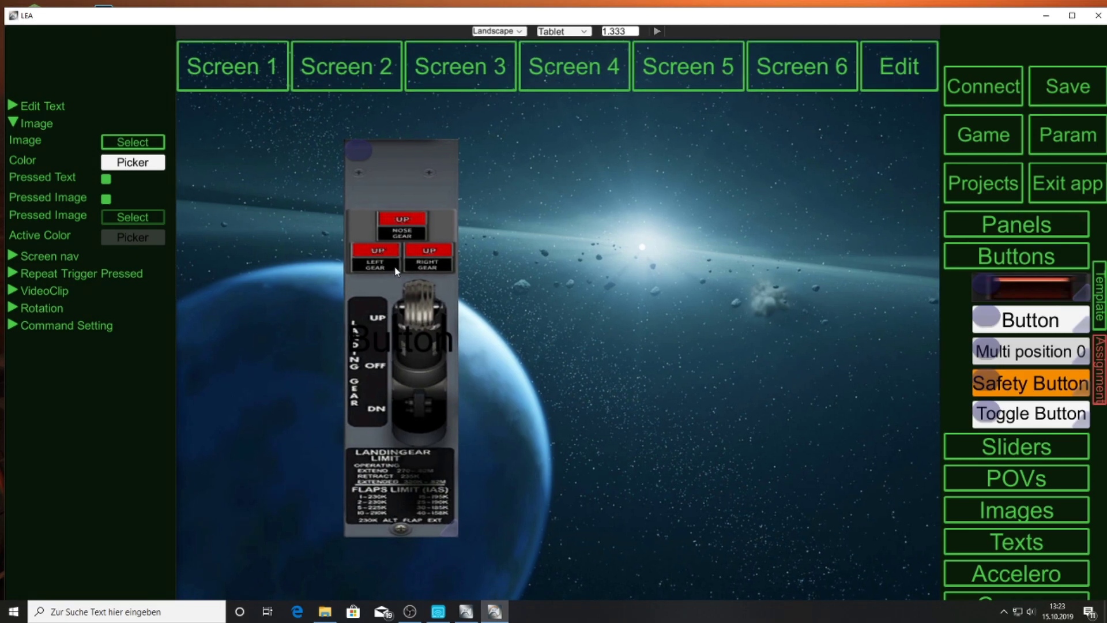